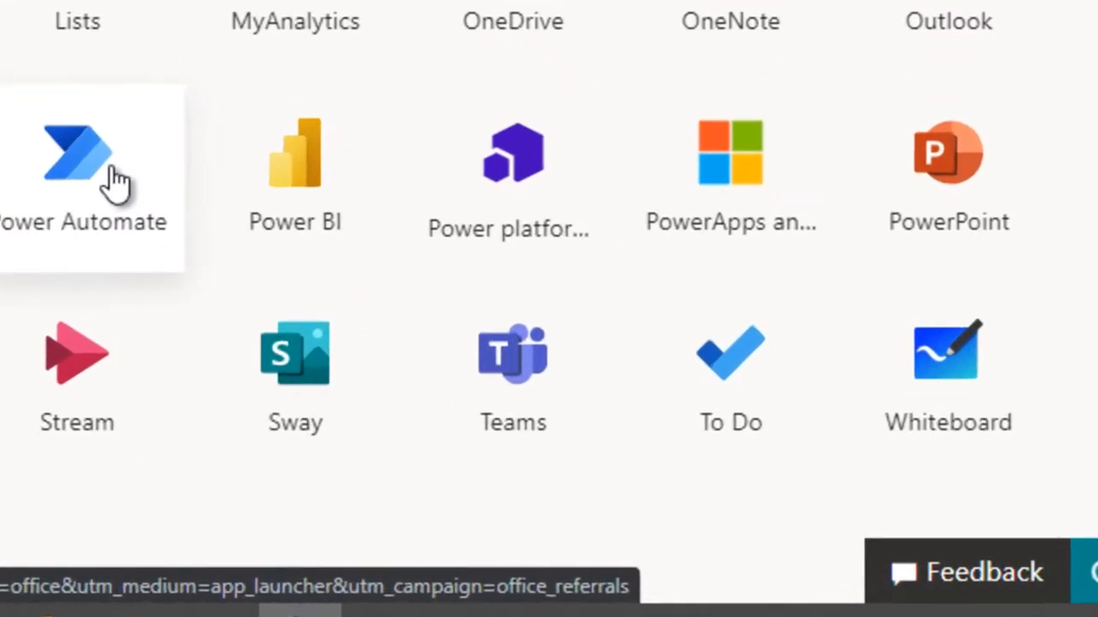
- Open Power Automate from the Office 365 apps and look over the suggested templates and services on its home page
left_click(484, 397)
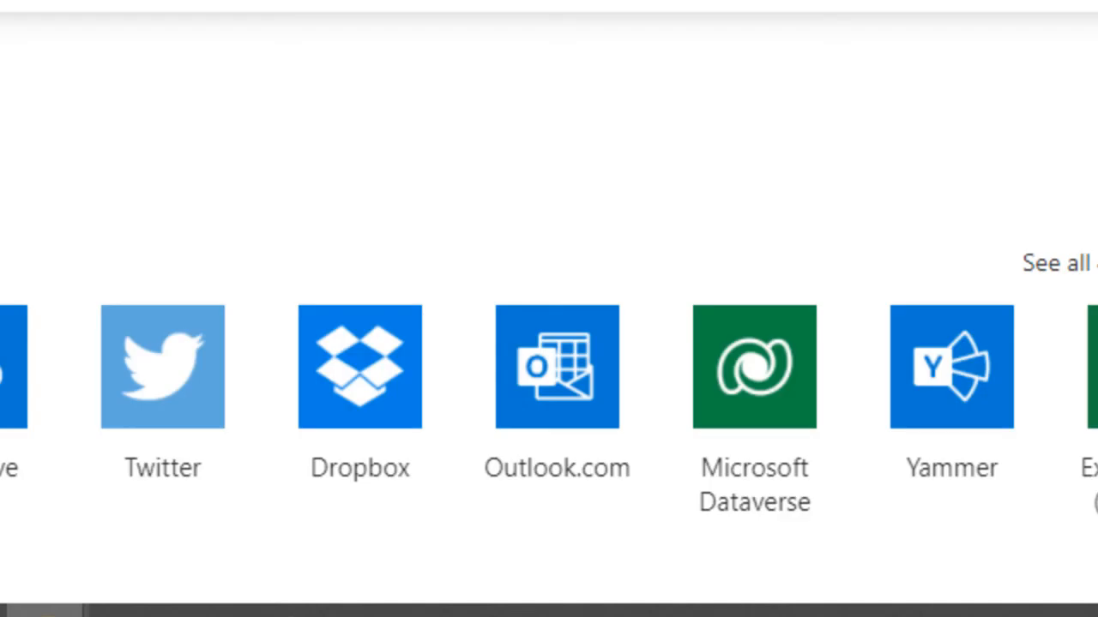
scroll(548, 326, "down", 10)
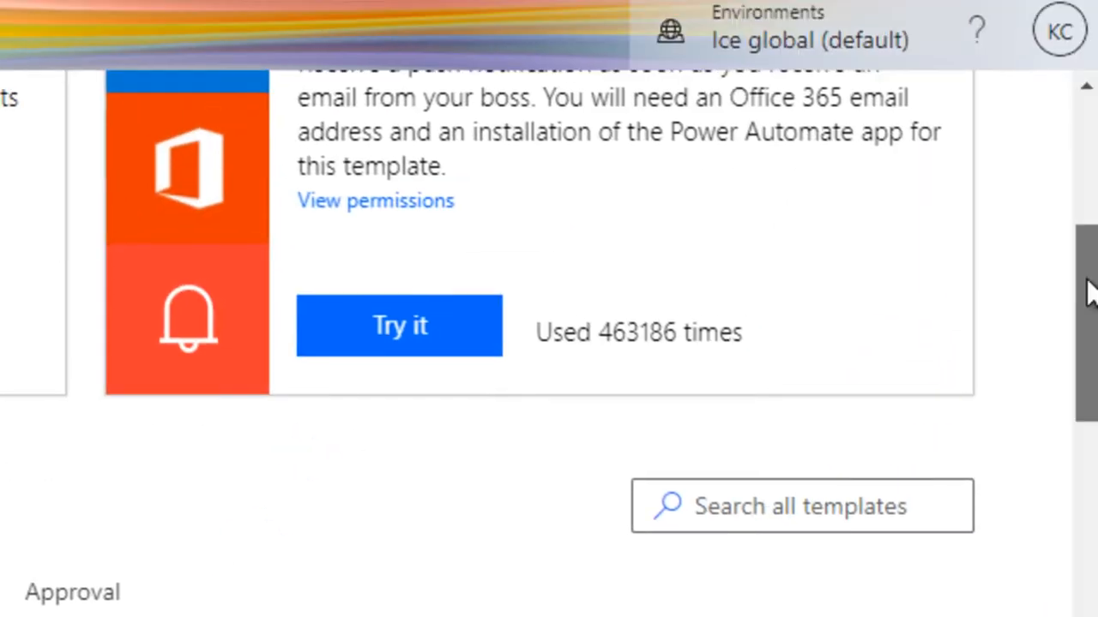
scroll(549, 343, "down", 5)
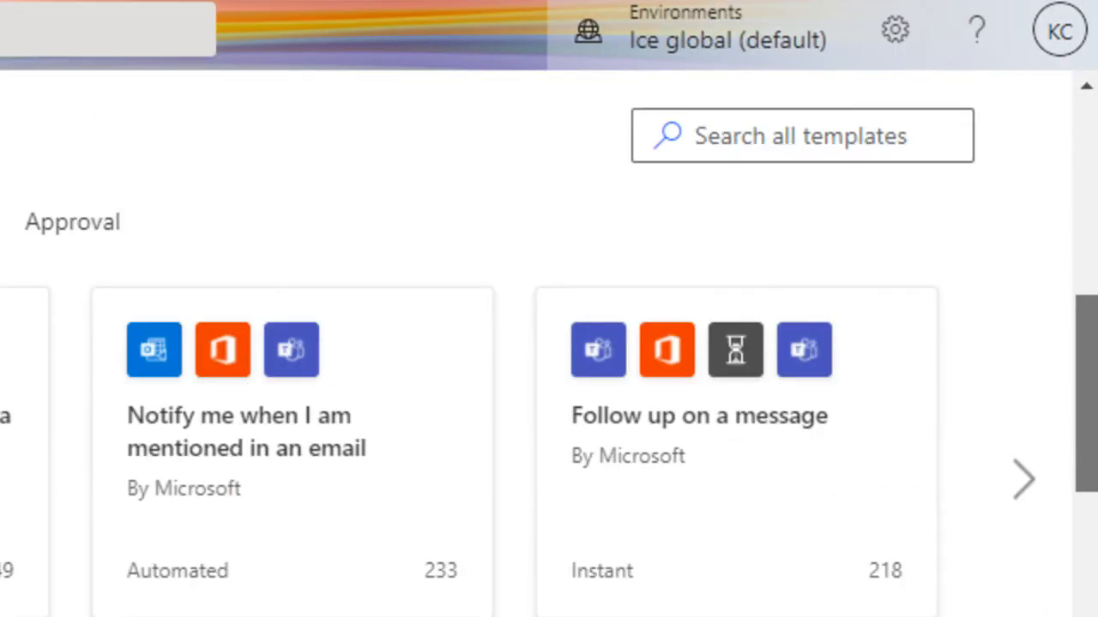
scroll(549, 343, "down", 4)
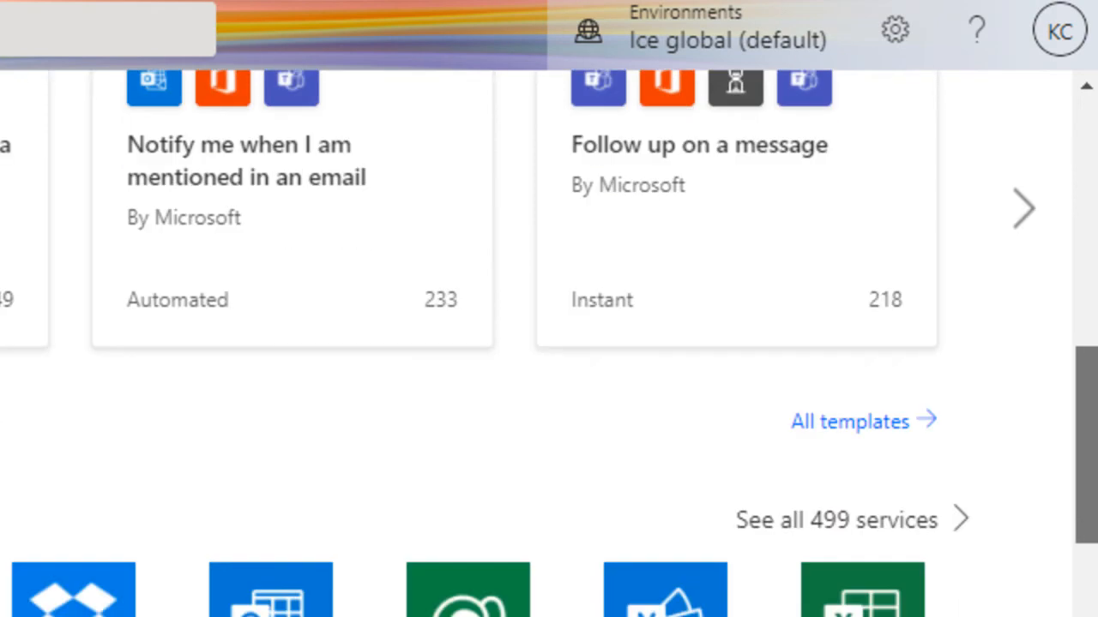
scroll(549, 343, "up", 1)
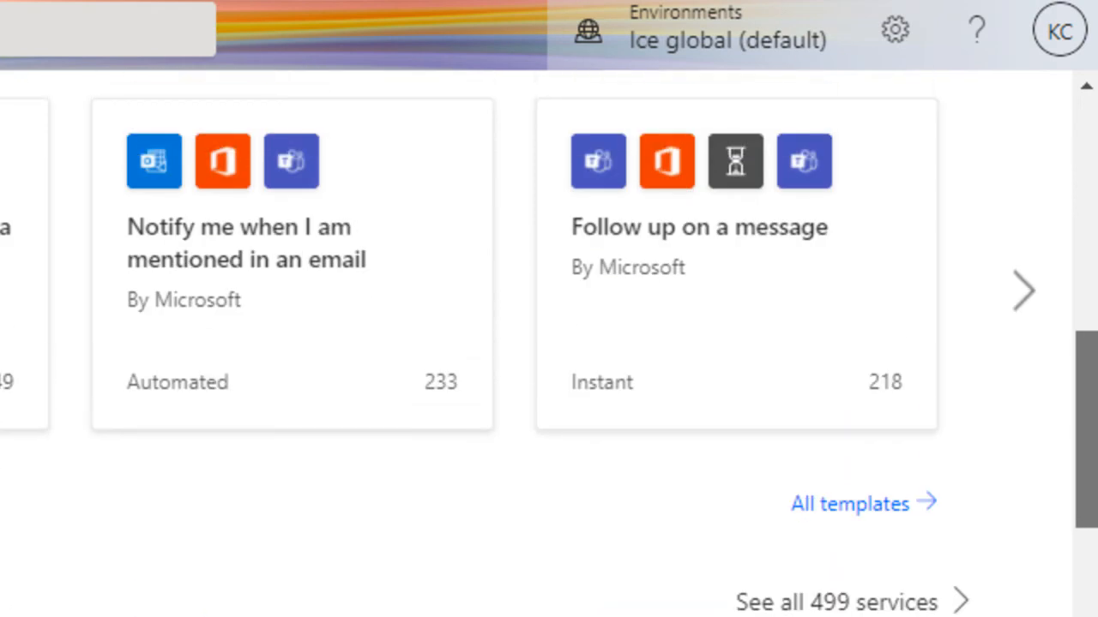
left_click_drag(1085, 390, 1085, 385)
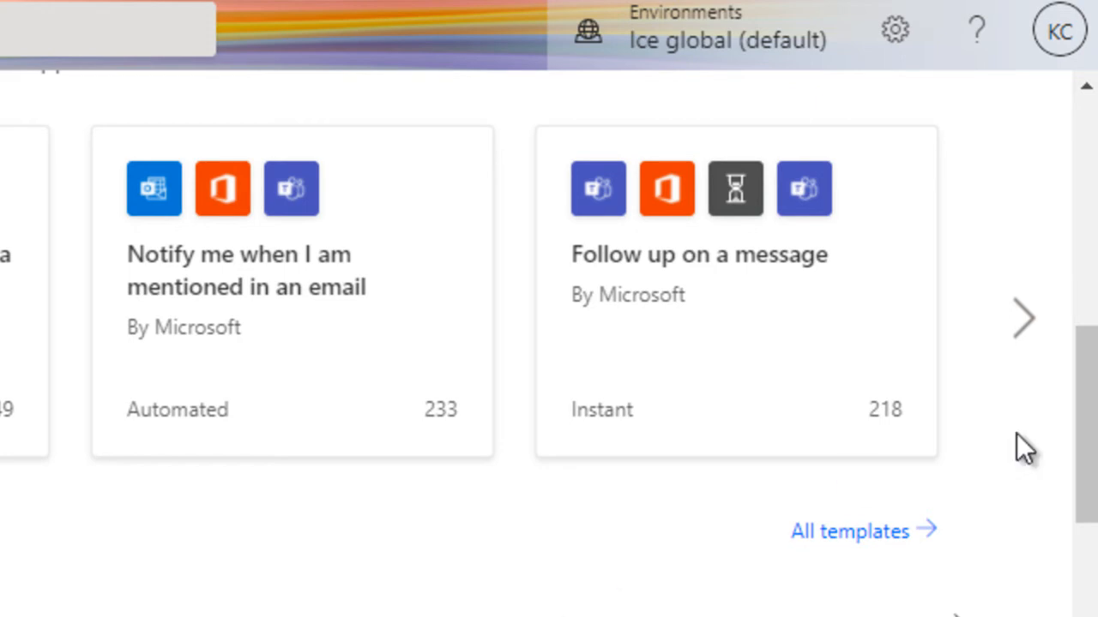
left_click_drag(1090, 428, 1088, 270)
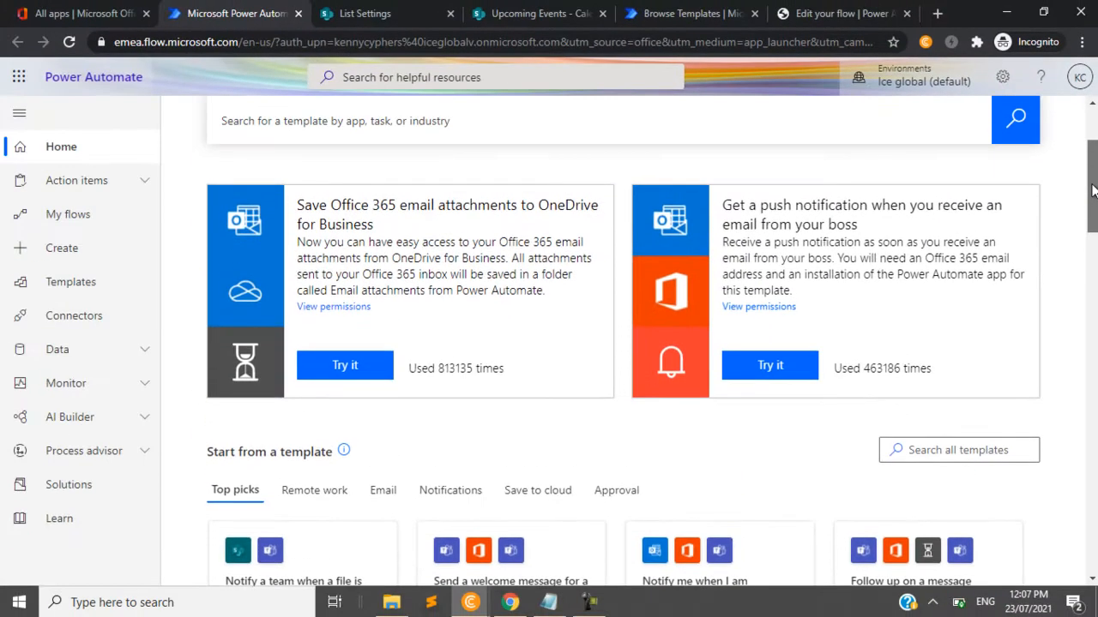
left_click_drag(1092, 190, 1095, 152)
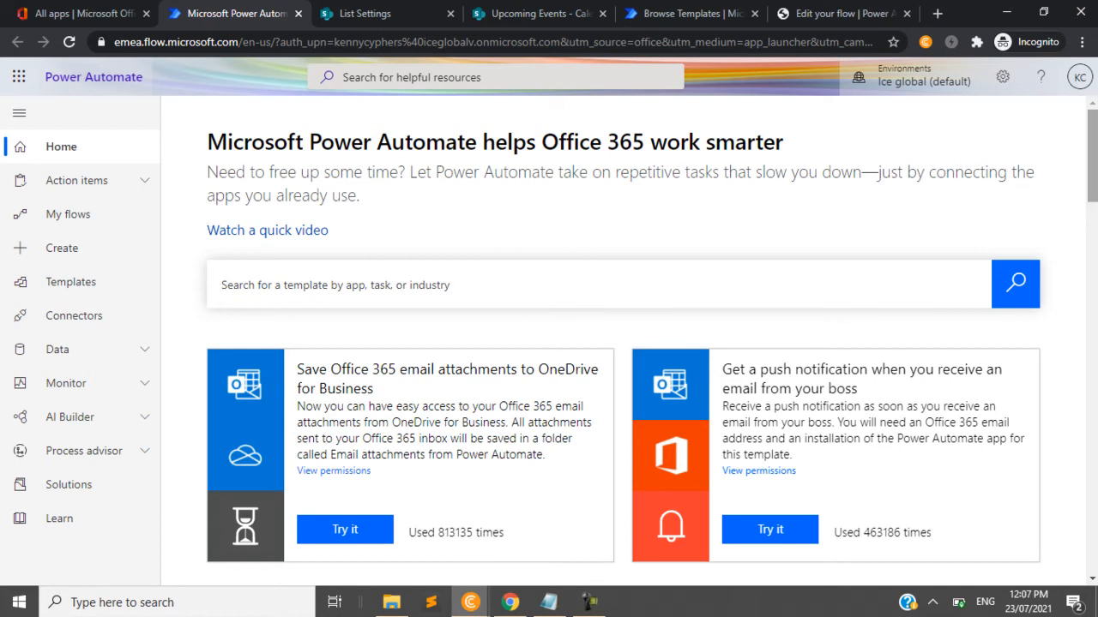
mouse_move(1091, 172)
left_mouse_down()
mouse_move(1091, 476)
mouse_move(1091, 157)
left_mouse_up()
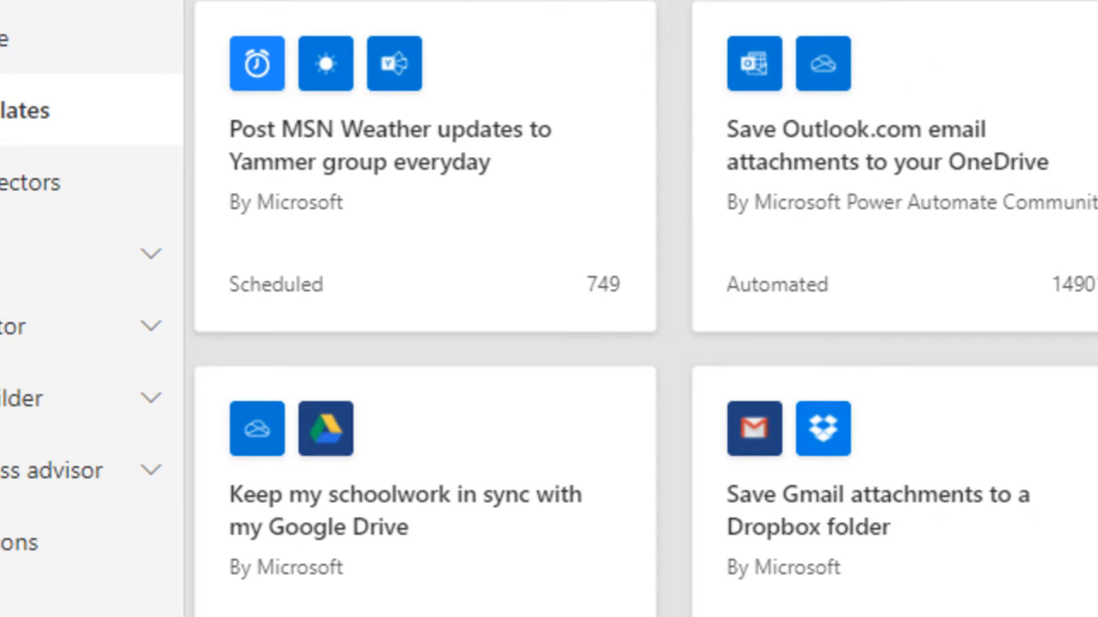
- Browse the flow template gallery, looking through the Featured and Remote work categories
scroll(549, 343, "down", 2)
scroll(549, 343, "up", 3)
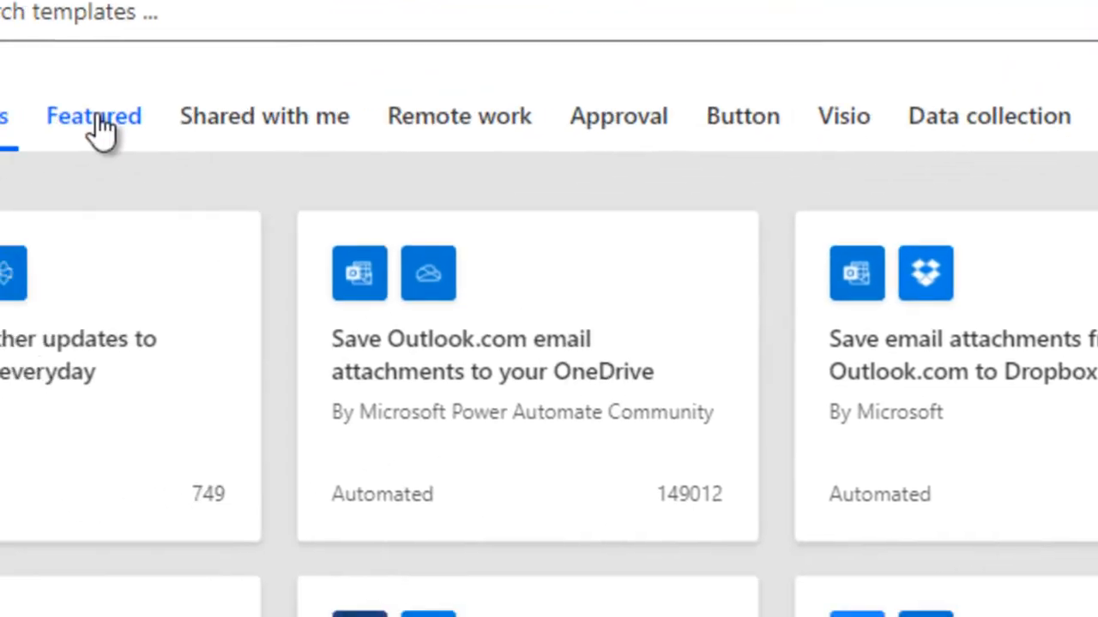
left_click(96, 121)
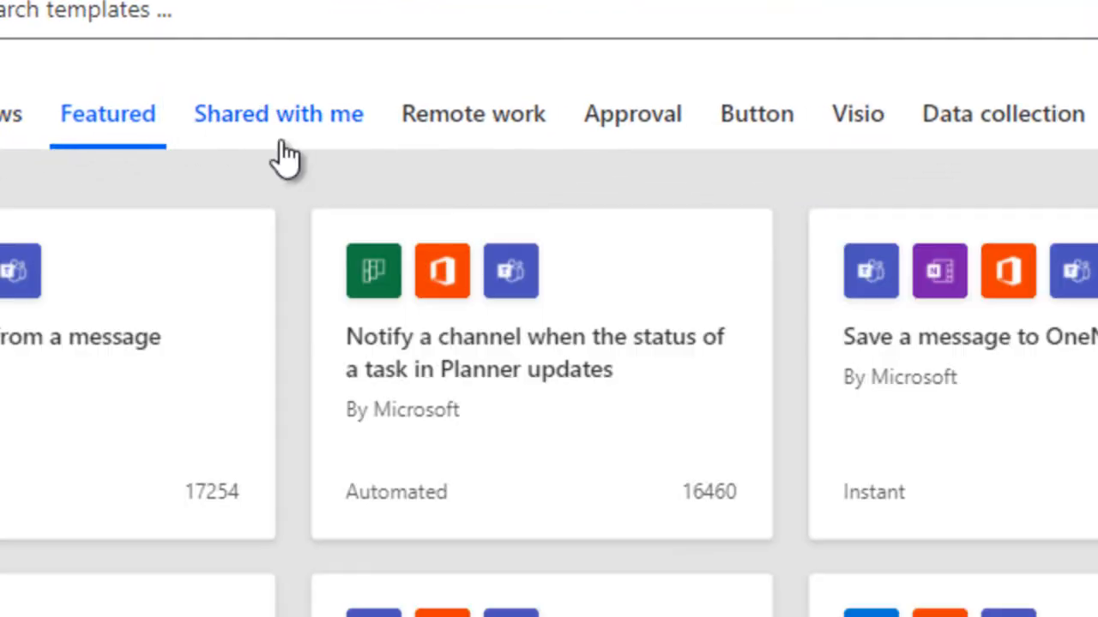
left_click(470, 144)
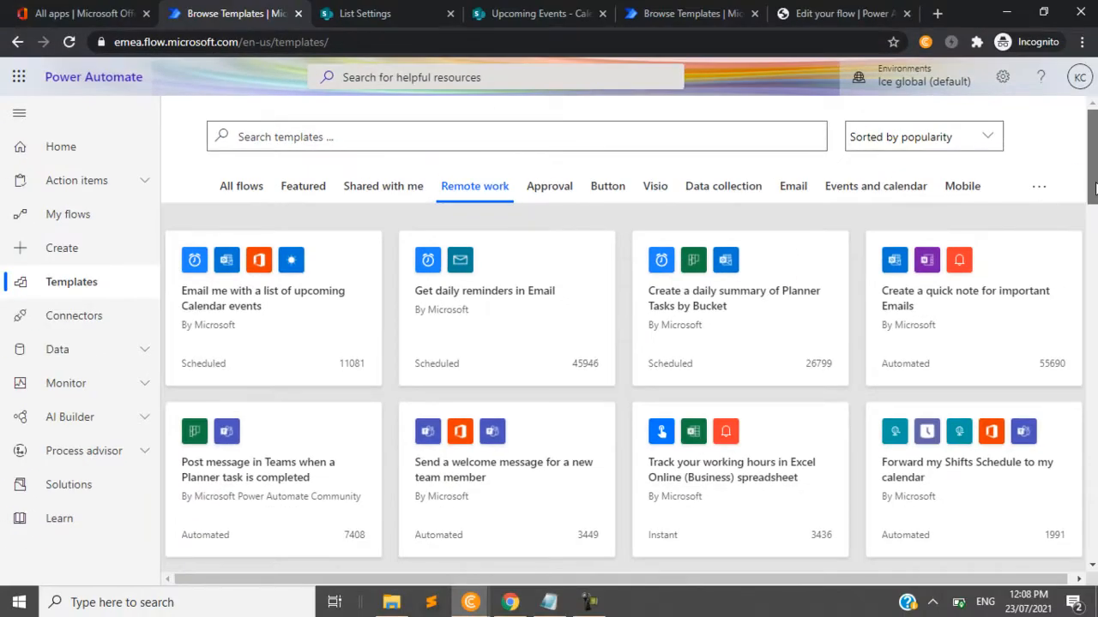
scroll(548, 343, "down", 3)
scroll(631, 334, "down", 2)
scroll(631, 335, "down", 3)
scroll(631, 334, "down", 2)
left_click_drag(1093, 320, 1095, 143)
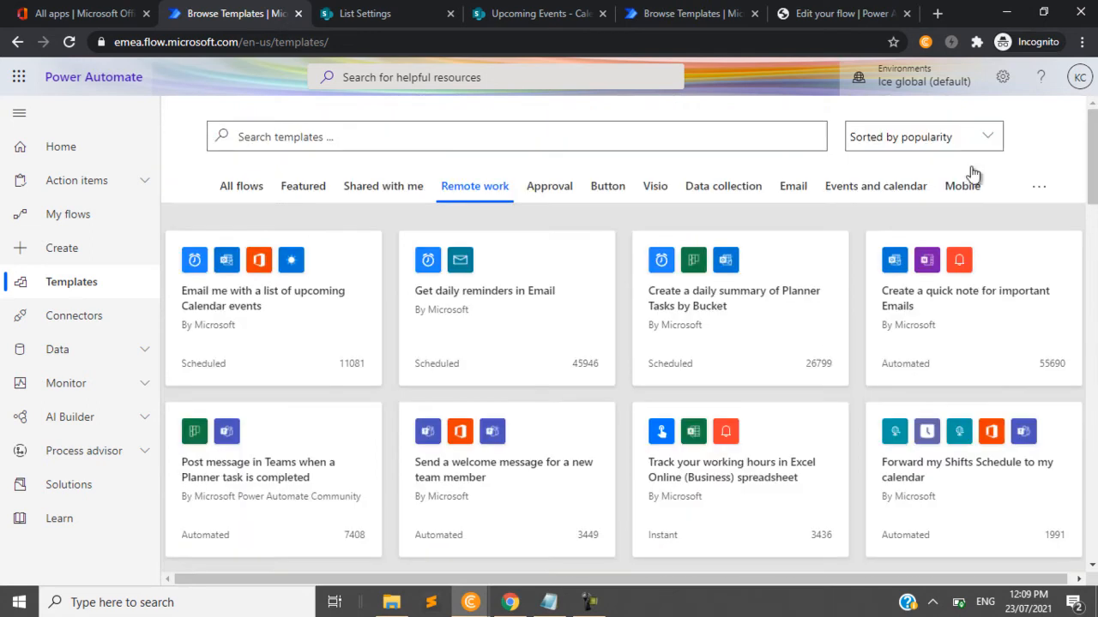
- Show the Approval templates and look through the available approval flows
left_click(563, 188)
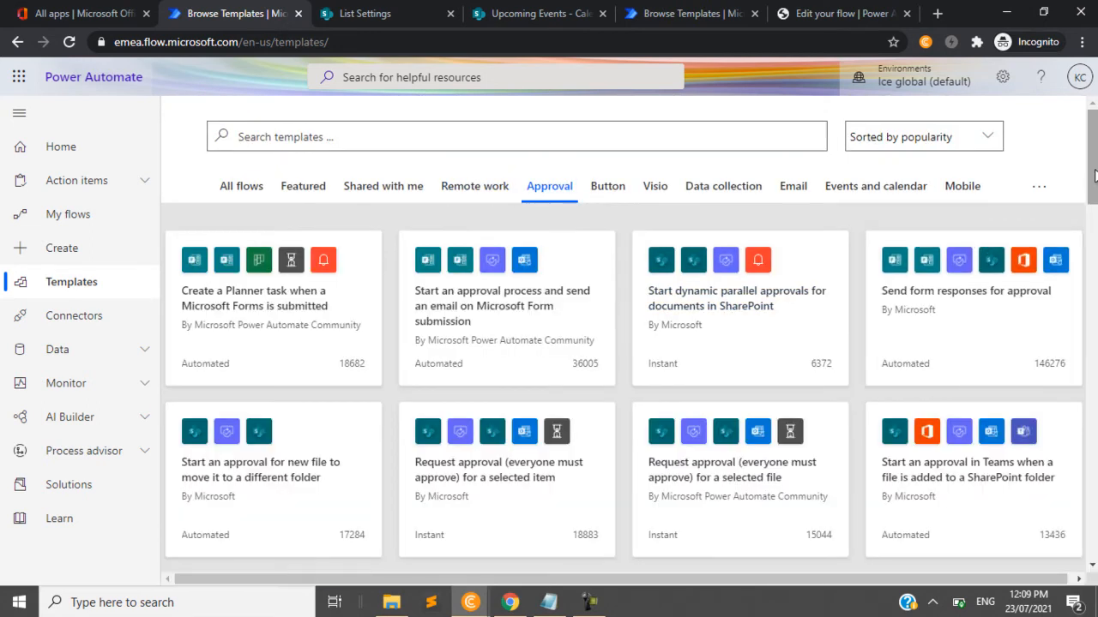
mouse_move(1094, 176)
left_mouse_down()
mouse_move(1095, 220)
mouse_move(1092, 174)
mouse_move(1093, 191)
left_mouse_up()
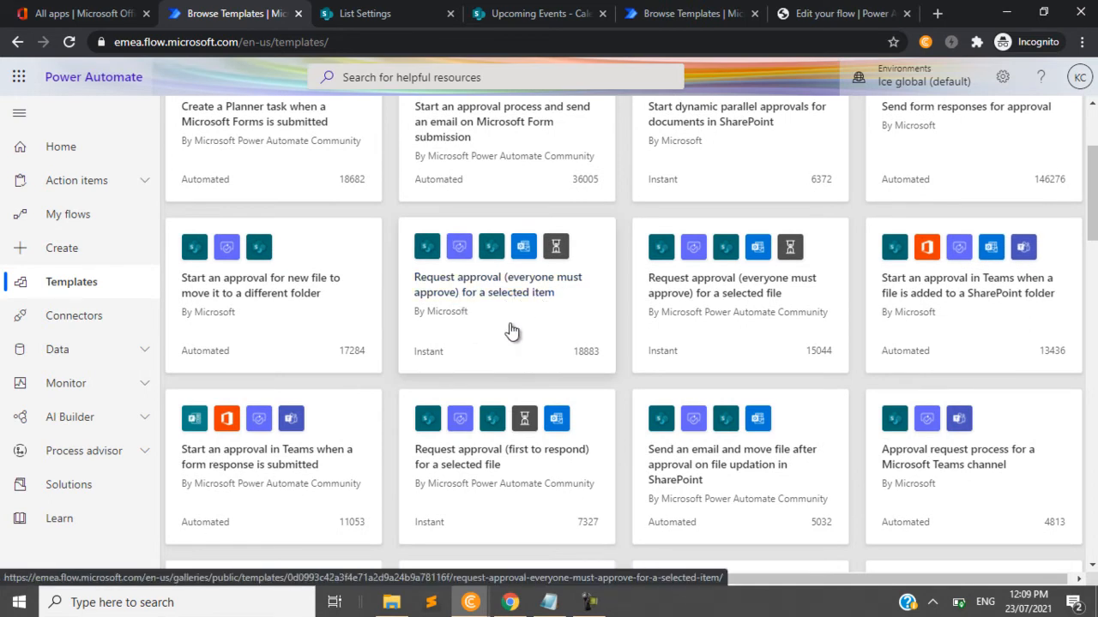
left_click_drag(1092, 199, 1092, 164)
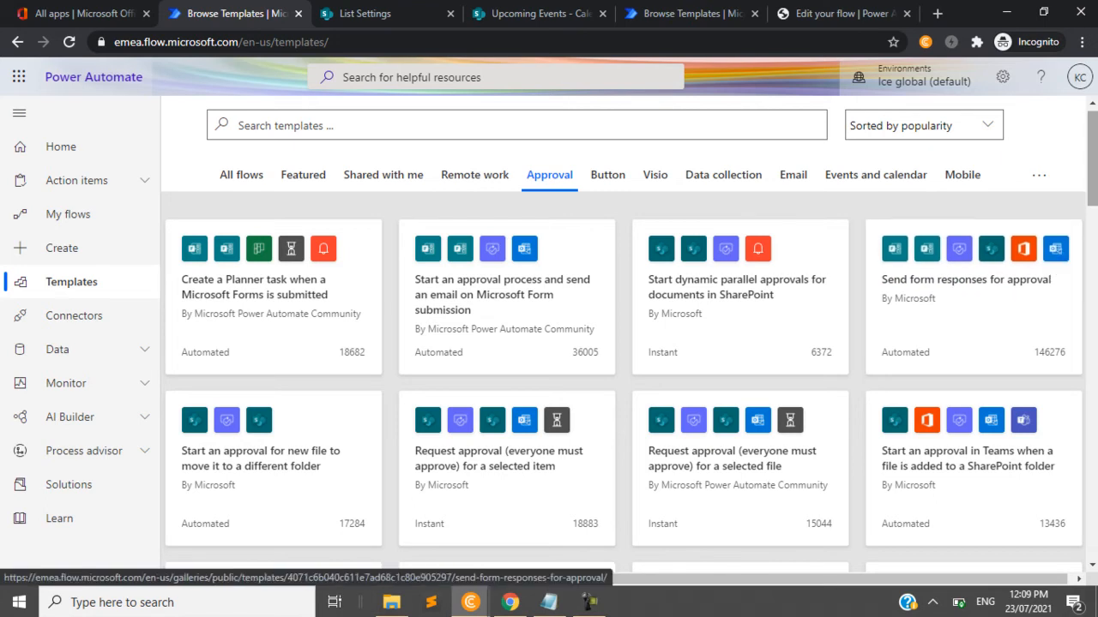
scroll(1092, 171, "down", 1)
scroll(1092, 172, "up", 1)
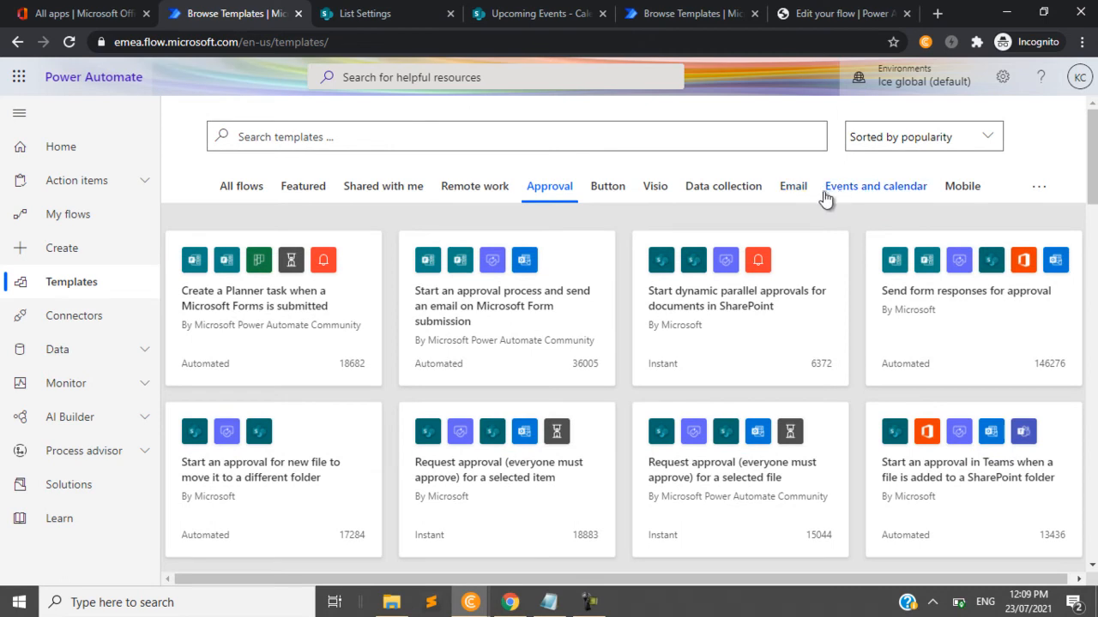
- Find the "Form processing to email and SharePoint" template in the Email category and open it
left_click(791, 191)
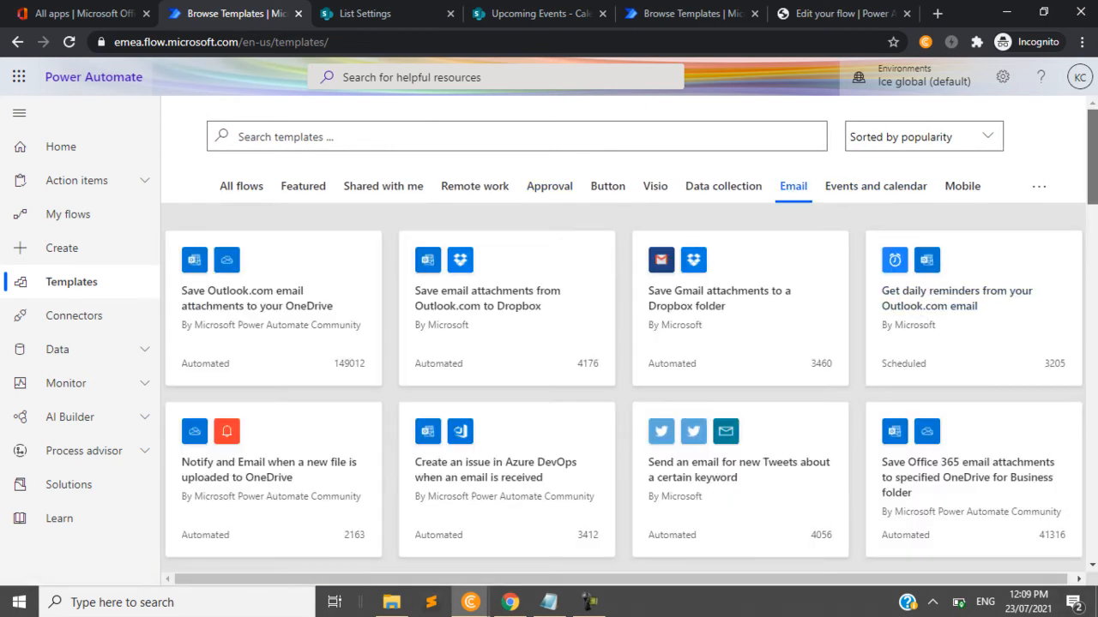
scroll(629, 353, "down", 3)
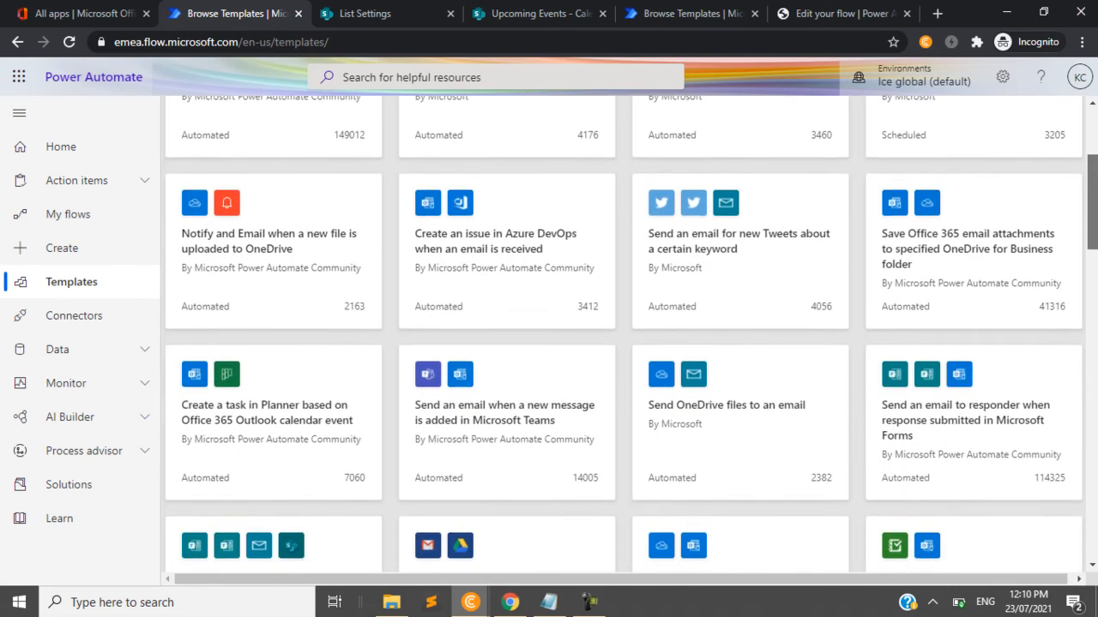
scroll(629, 353, "down", 1)
scroll(462, 383, "down", 1)
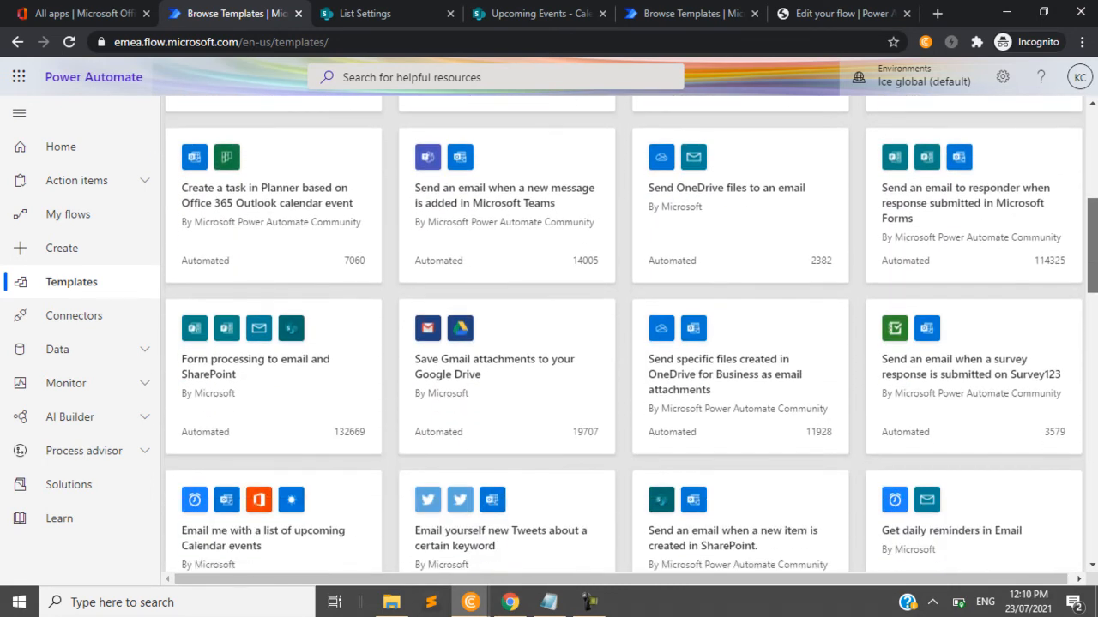
left_click(255, 388)
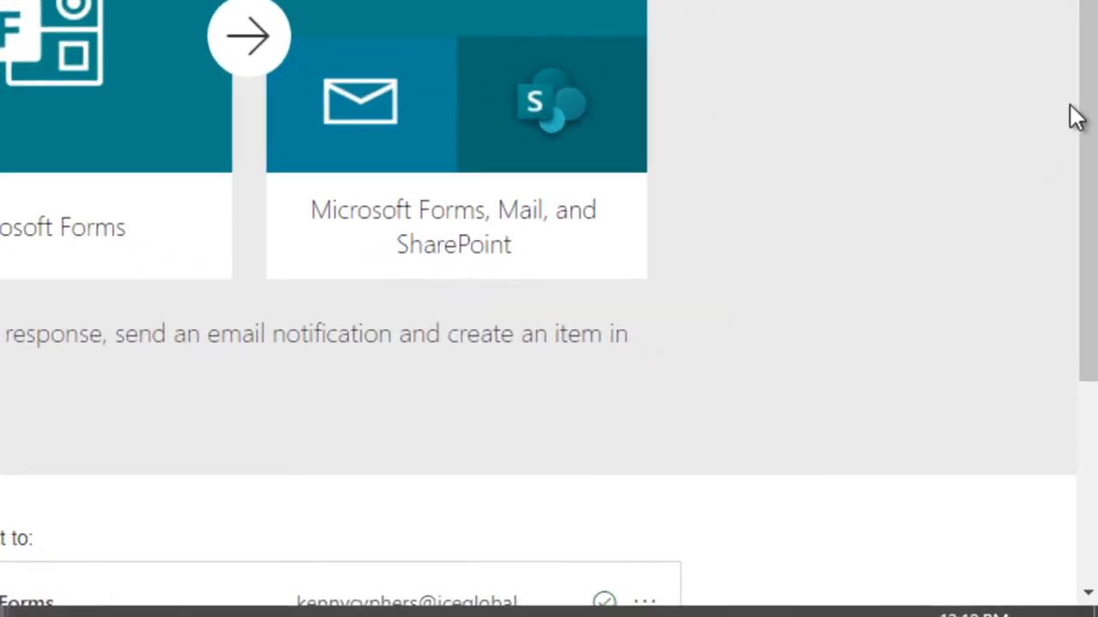
- Continue from the template into the flow editor and select The Form Test as the new-response trigger's form
scroll(1089, 108, "down", 3)
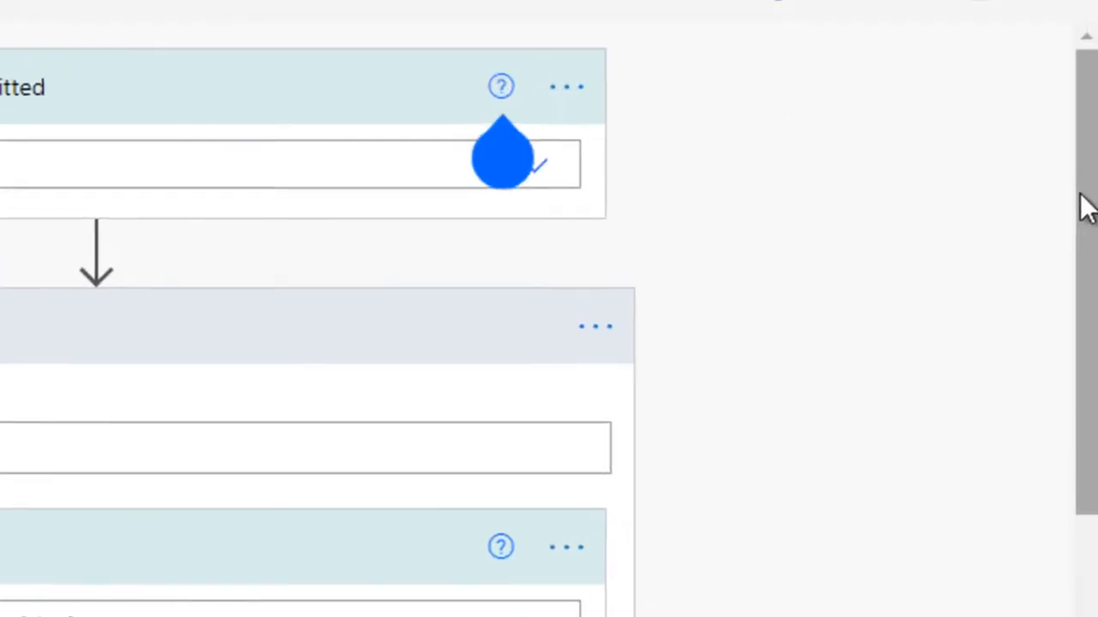
mouse_move(1082, 209)
left_mouse_down()
mouse_move(1095, 284)
mouse_move(1094, 202)
left_mouse_up()
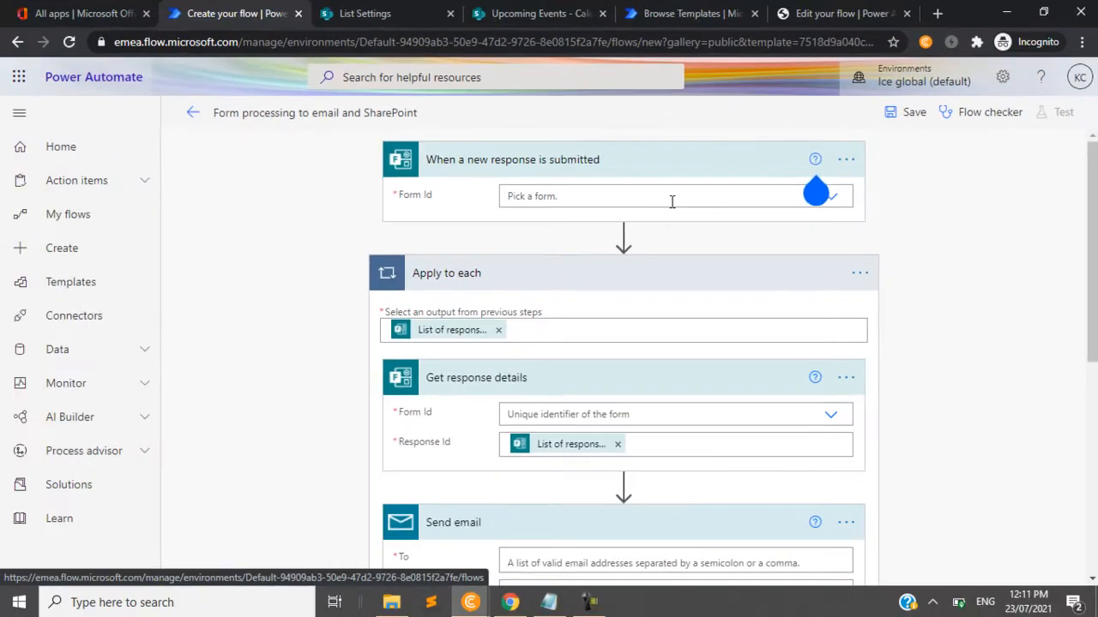
left_click(672, 202)
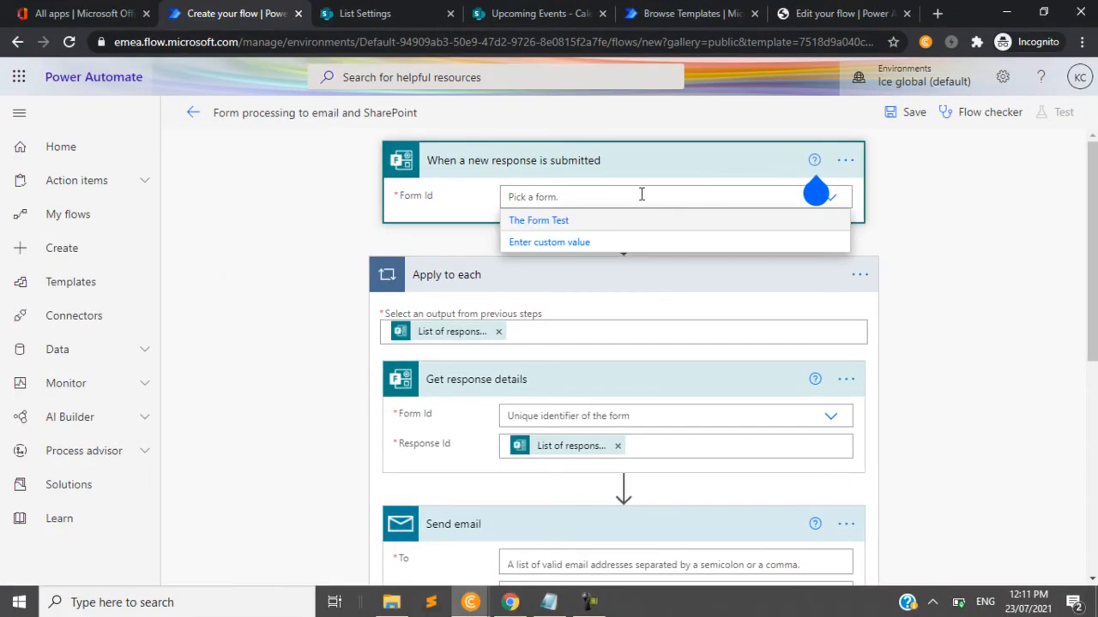
left_click(566, 223)
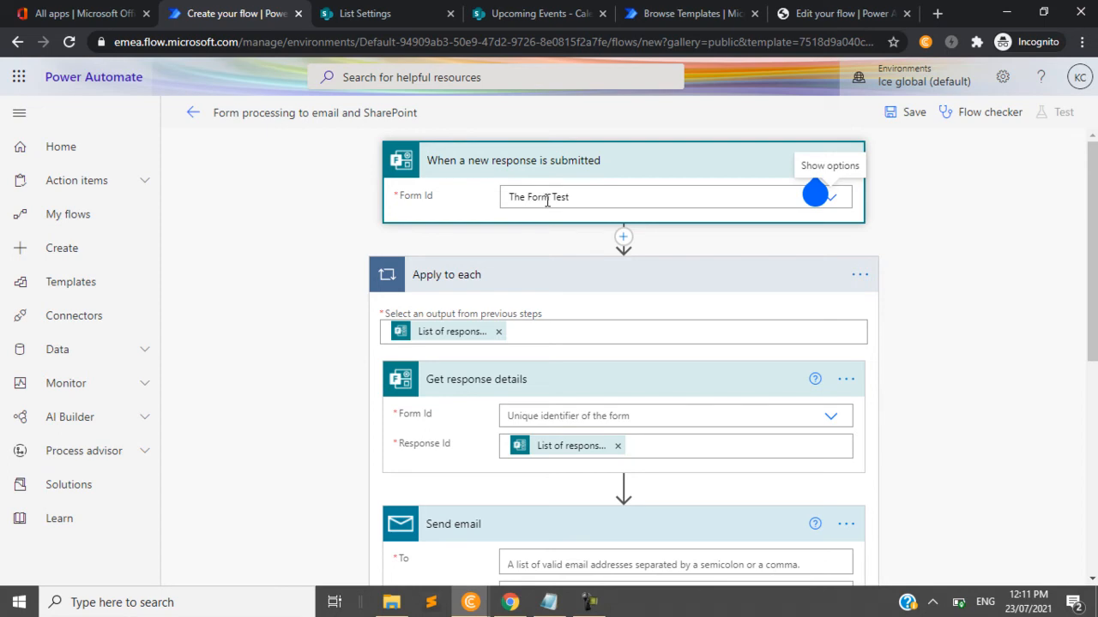
- Check the existing forms in Microsoft Forms and return to the flow being created in Power Automate
left_click(89, 10)
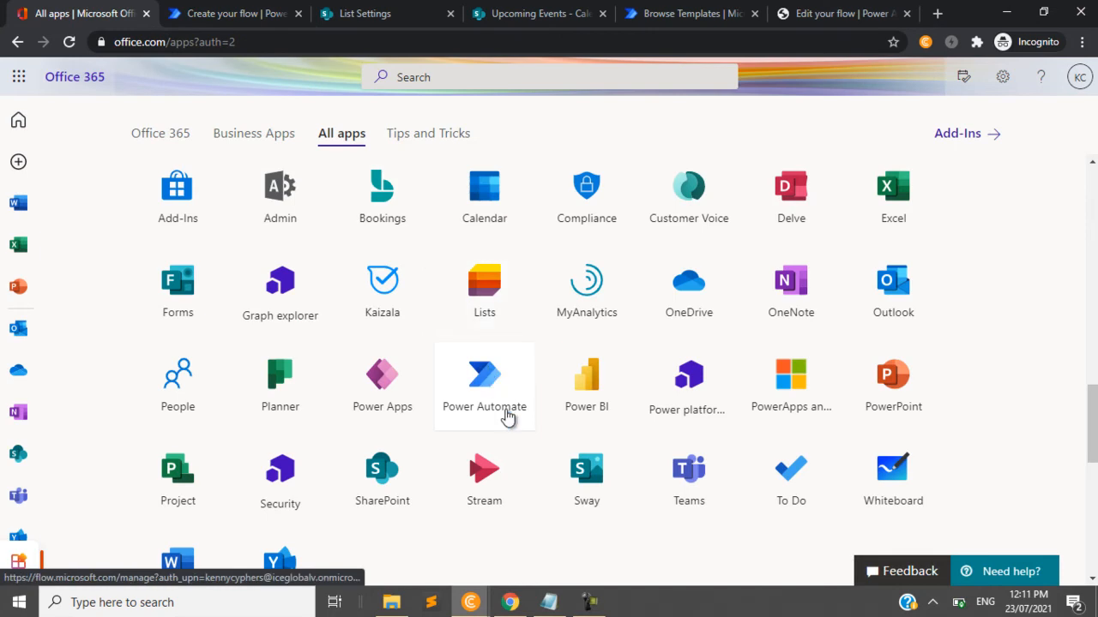
left_click(179, 291)
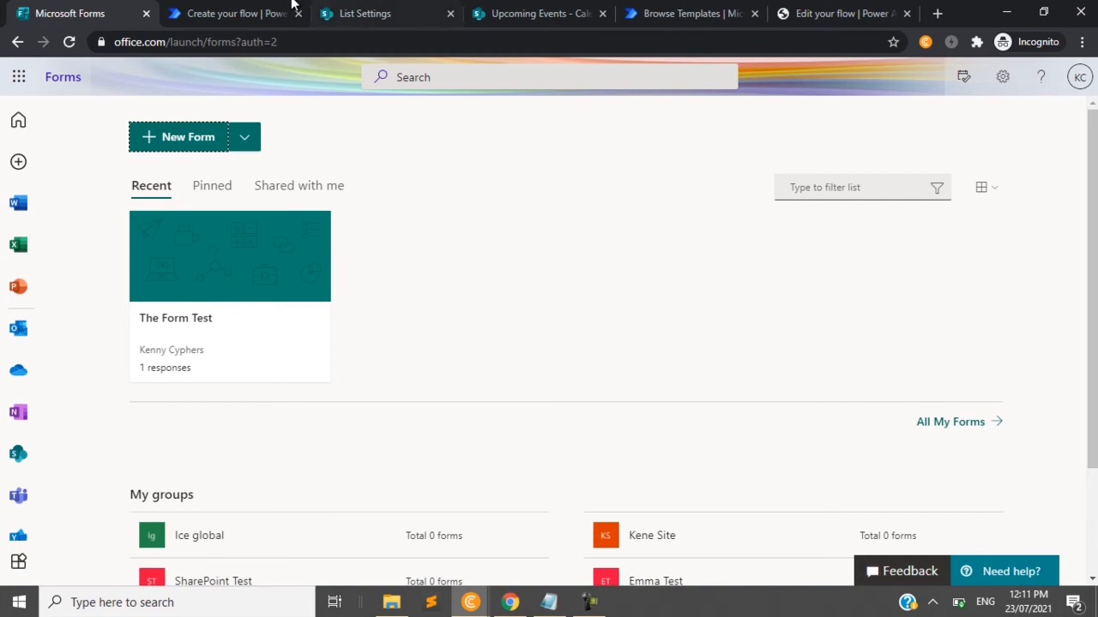
left_click(227, 13)
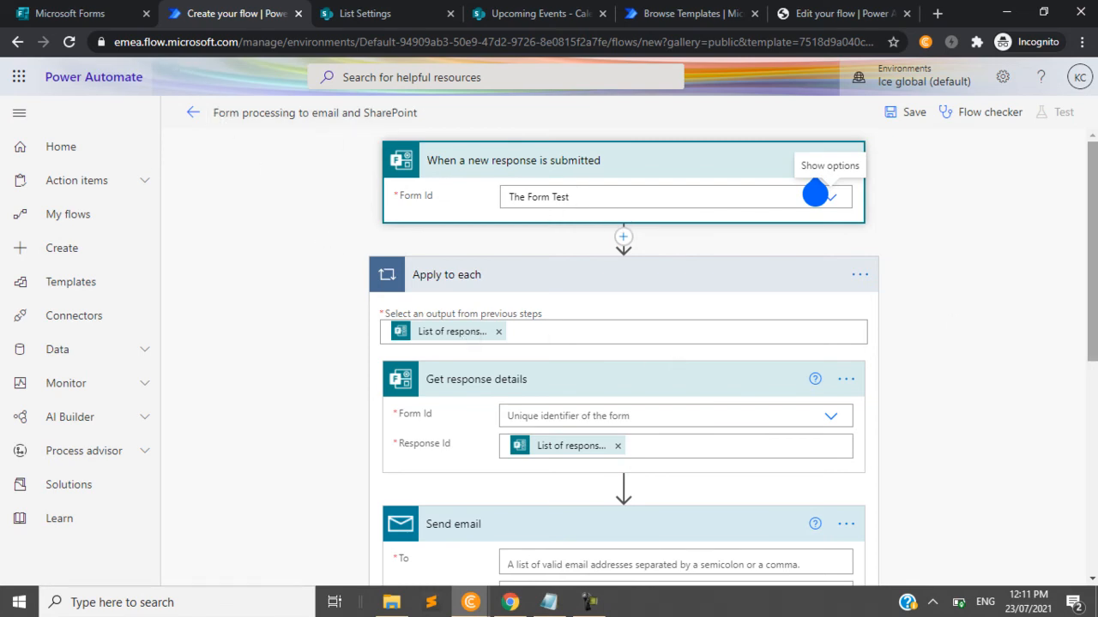
- Set the Form Id of the Get response details action to The Form Test
scroll(814, 194, "down", 2)
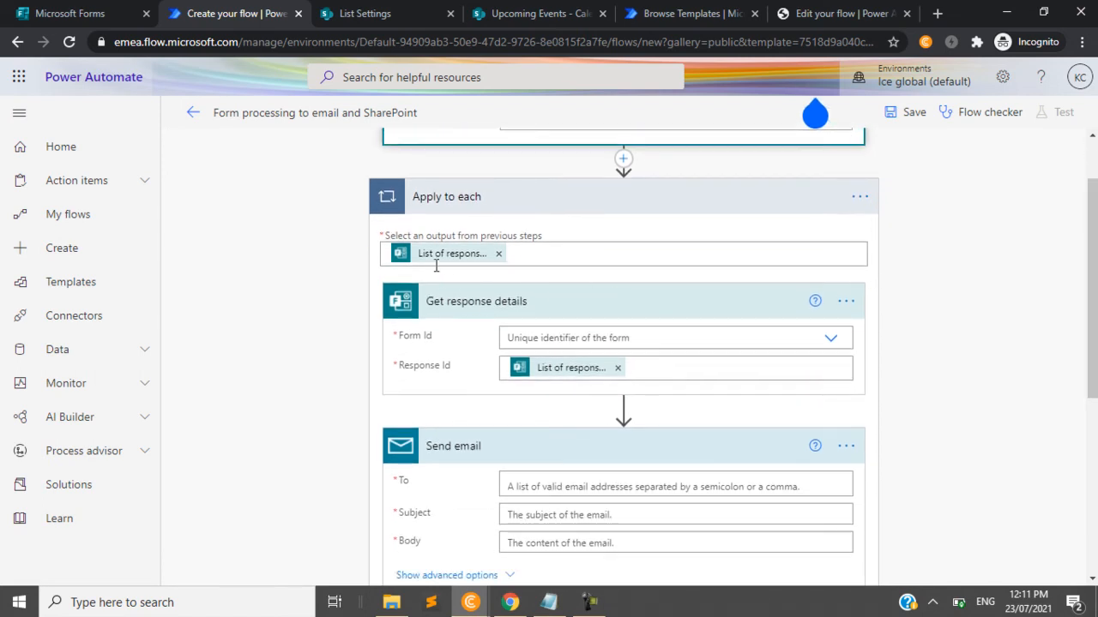
left_click(644, 338)
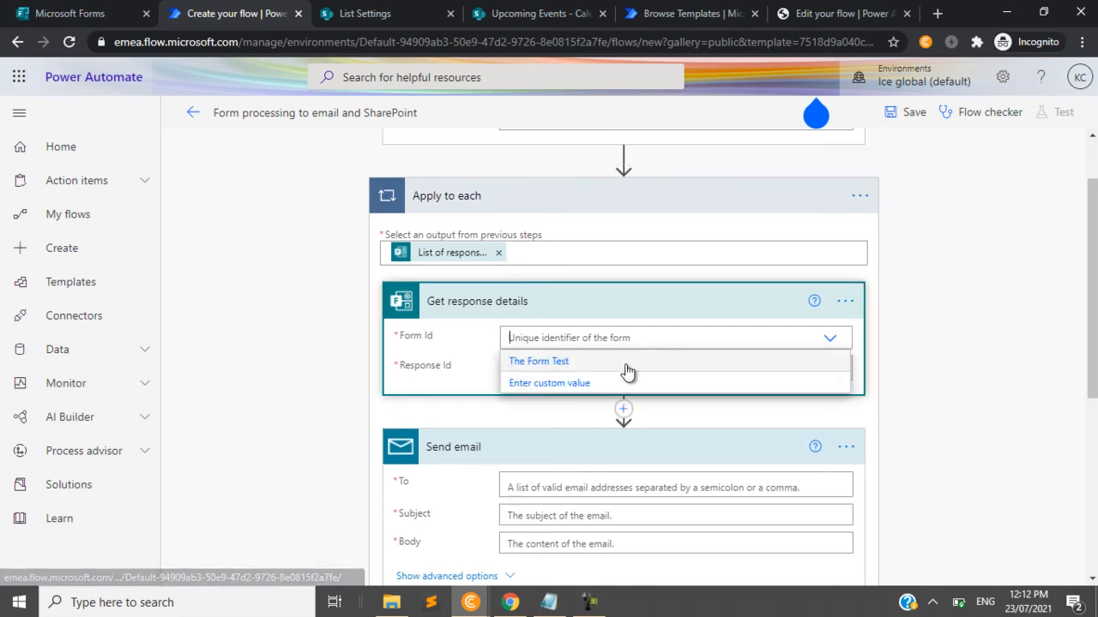
left_click(614, 365)
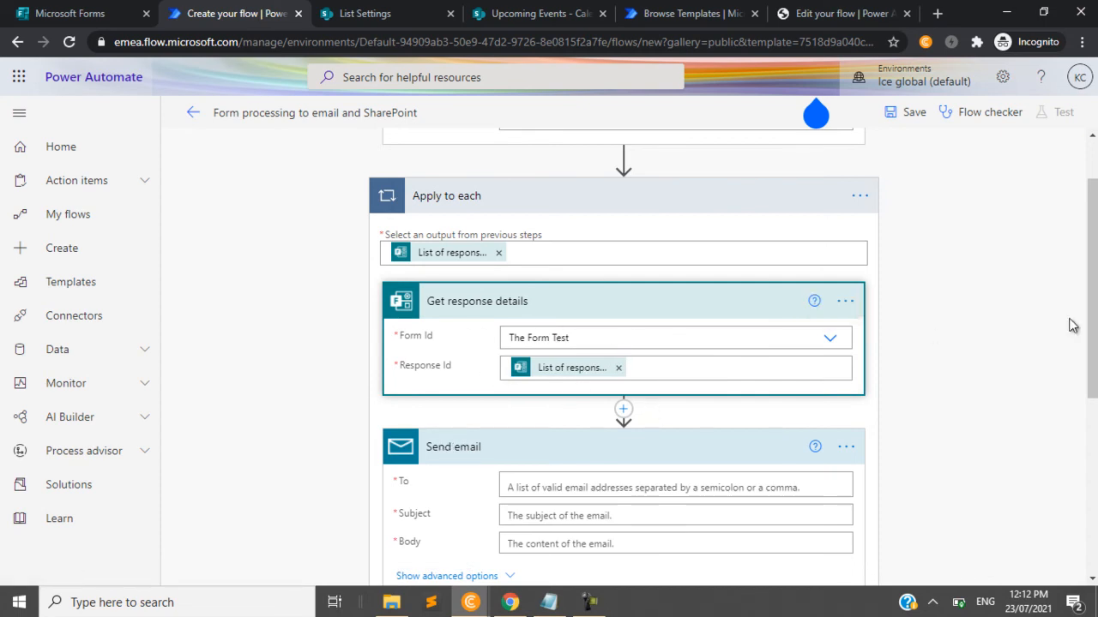
left_click_drag(1092, 309, 1092, 364)
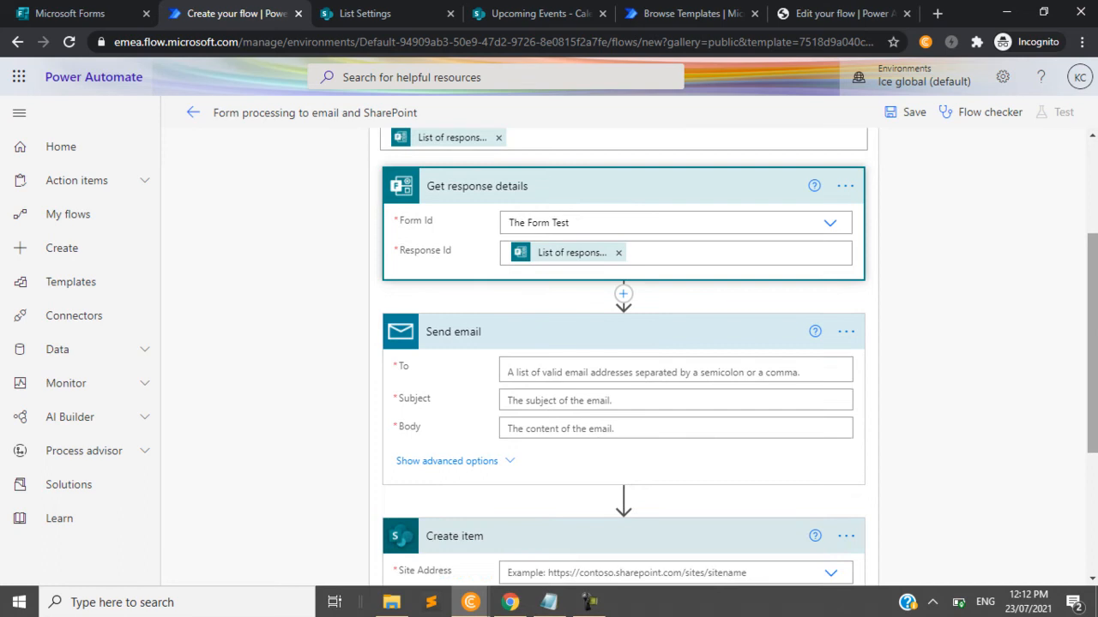
left_click(561, 371)
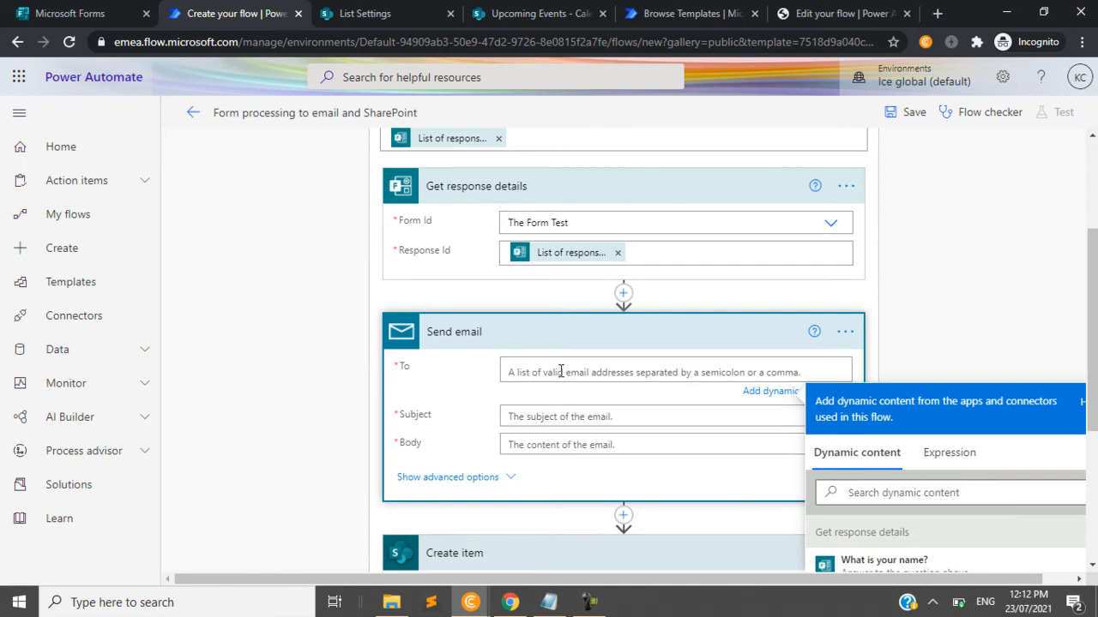
type("mildiva")
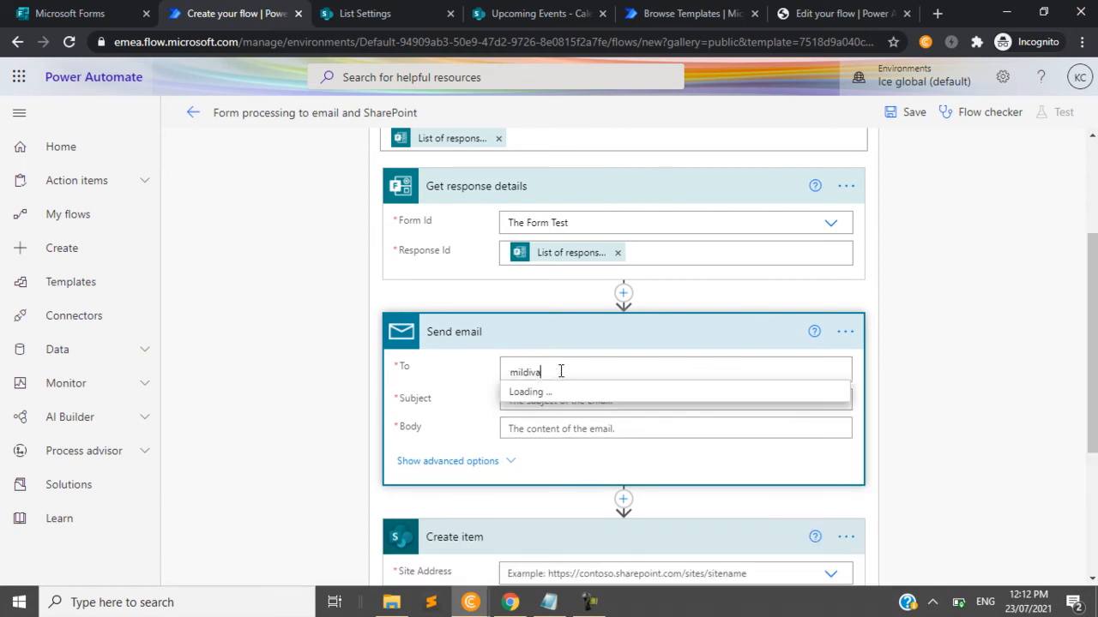
key("BackSpace")
key("BackSpace")
key("BackSpace")
key("BackSpace")
key("BackSpace")
key("BackSpace")
key("BackSpace")
key("BackSpace")
key("BackSpace")
key("BackSpace")
key("BackSpace")
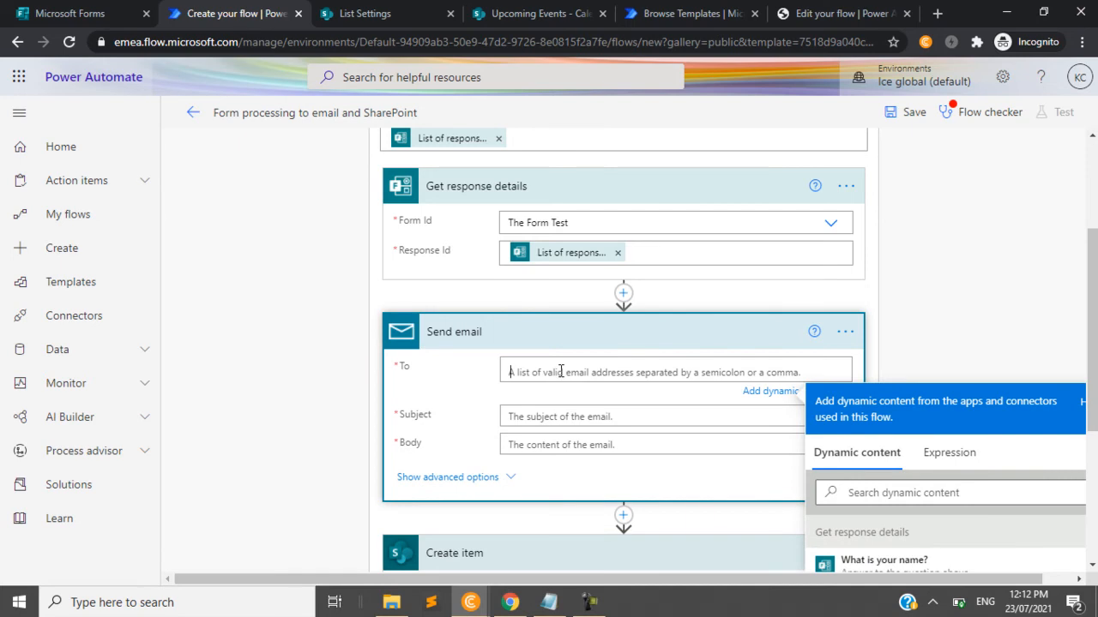
type("v-")
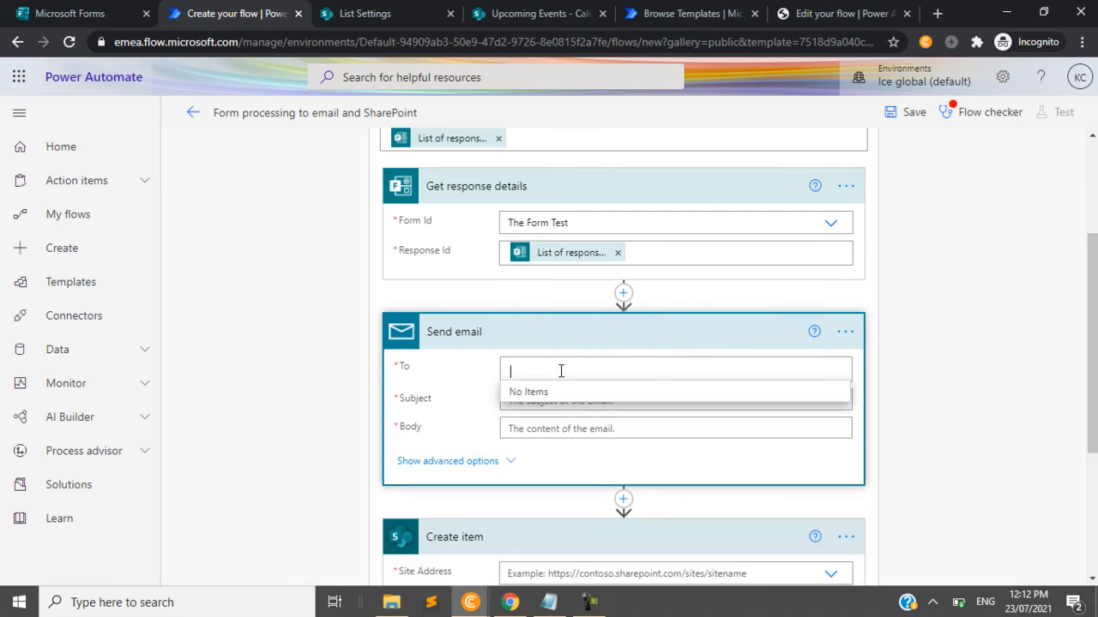
key("BackSpace")
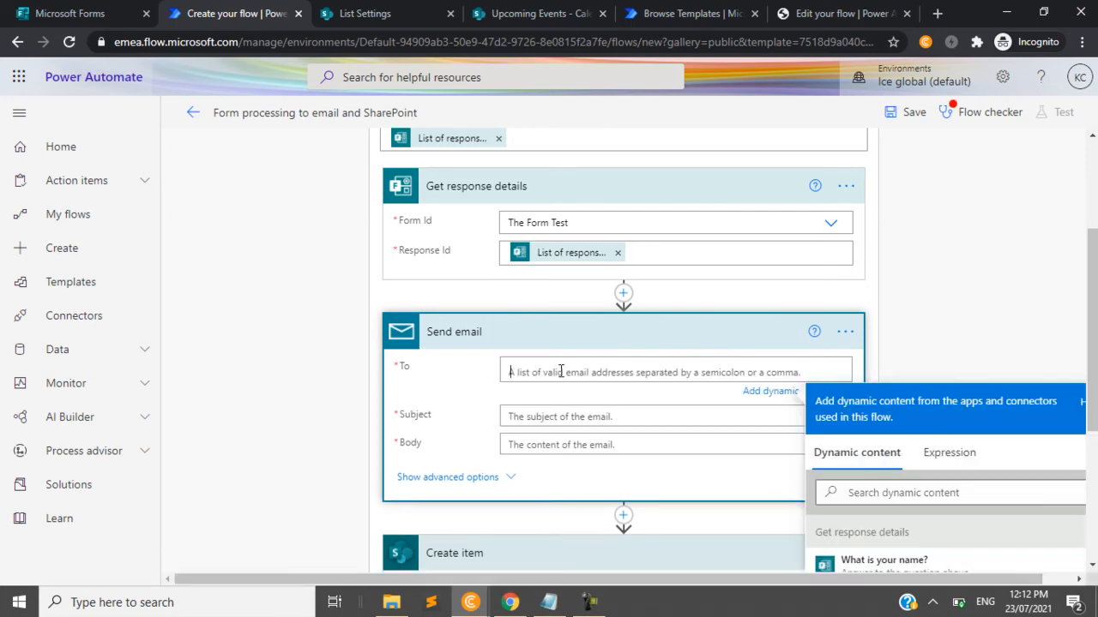
type("n")
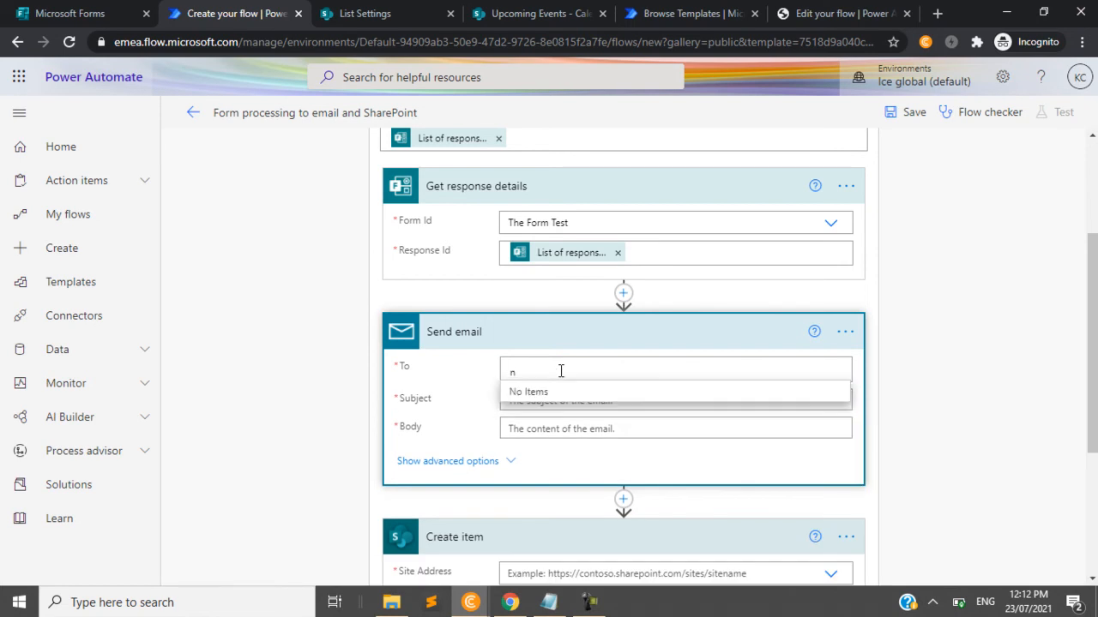
type("kennes")
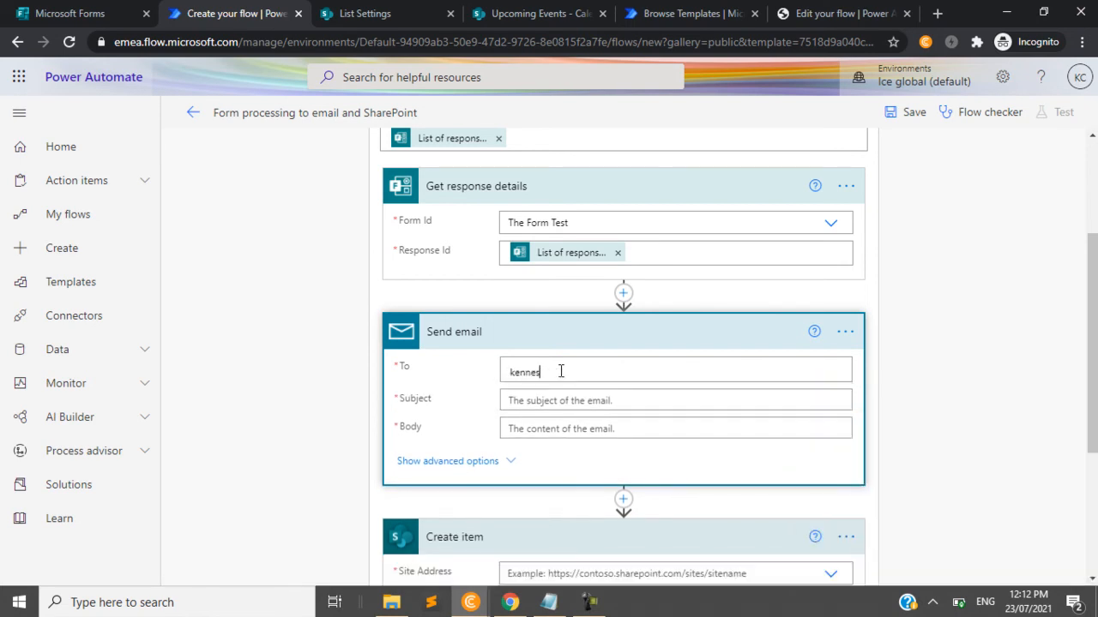
- Enter the recipient's email address in the Send email action and select the matching contact
key("BackSpace")
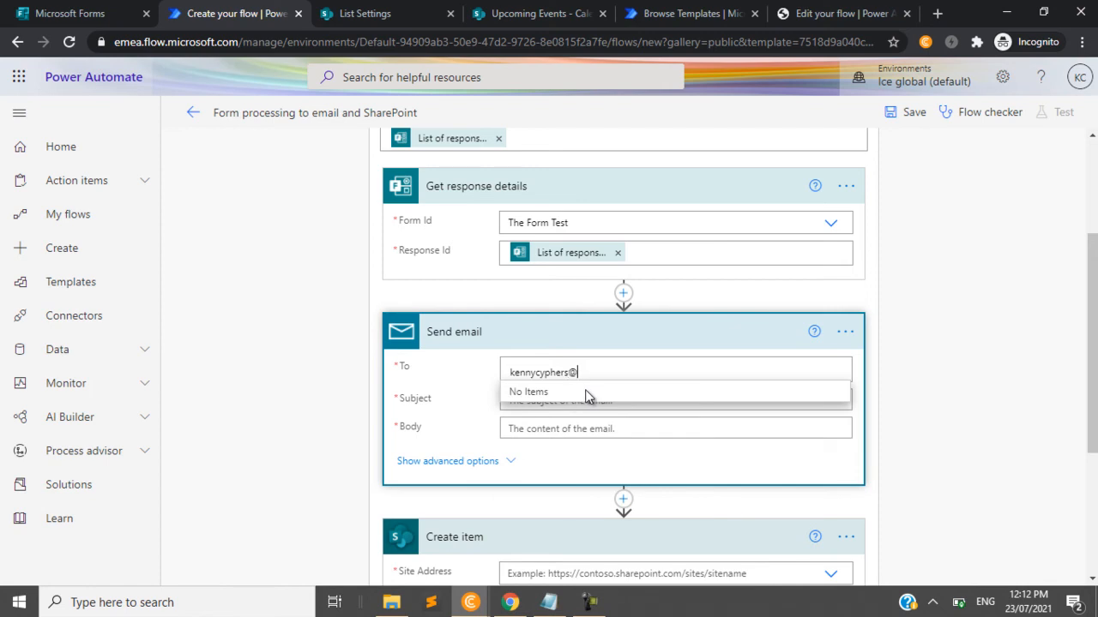
type("eglobal")
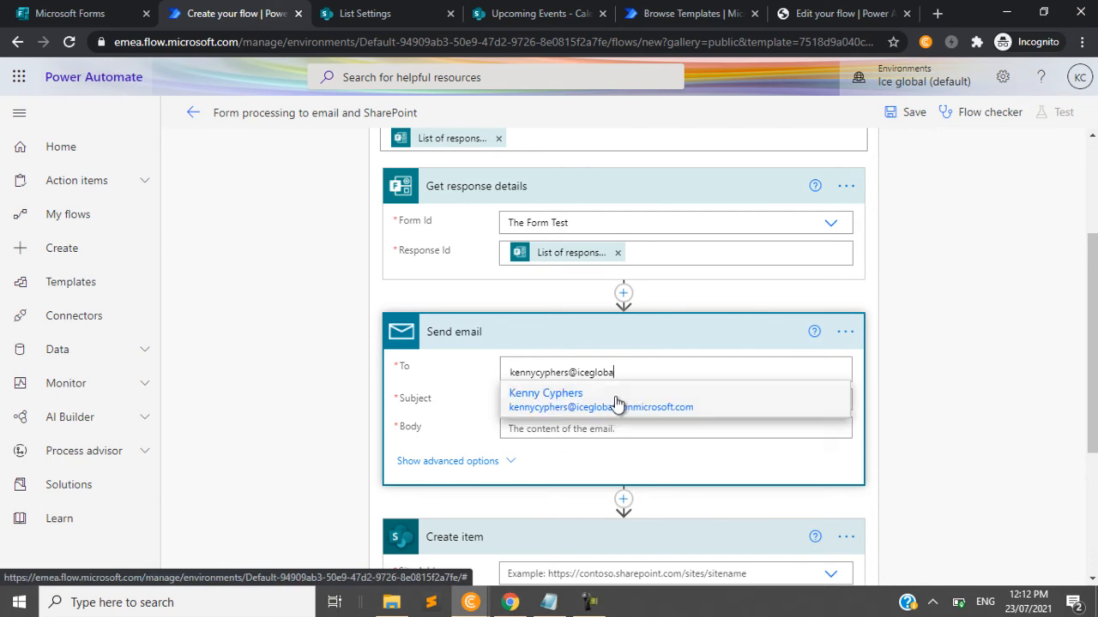
left_click(617, 400)
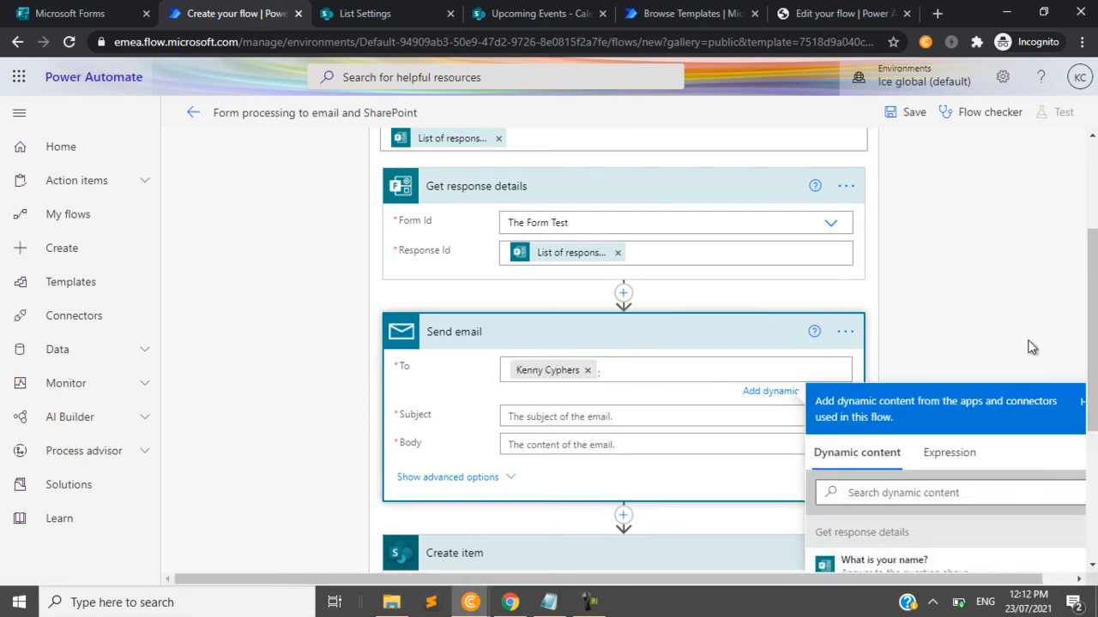
left_click_drag(1093, 295, 1093, 360)
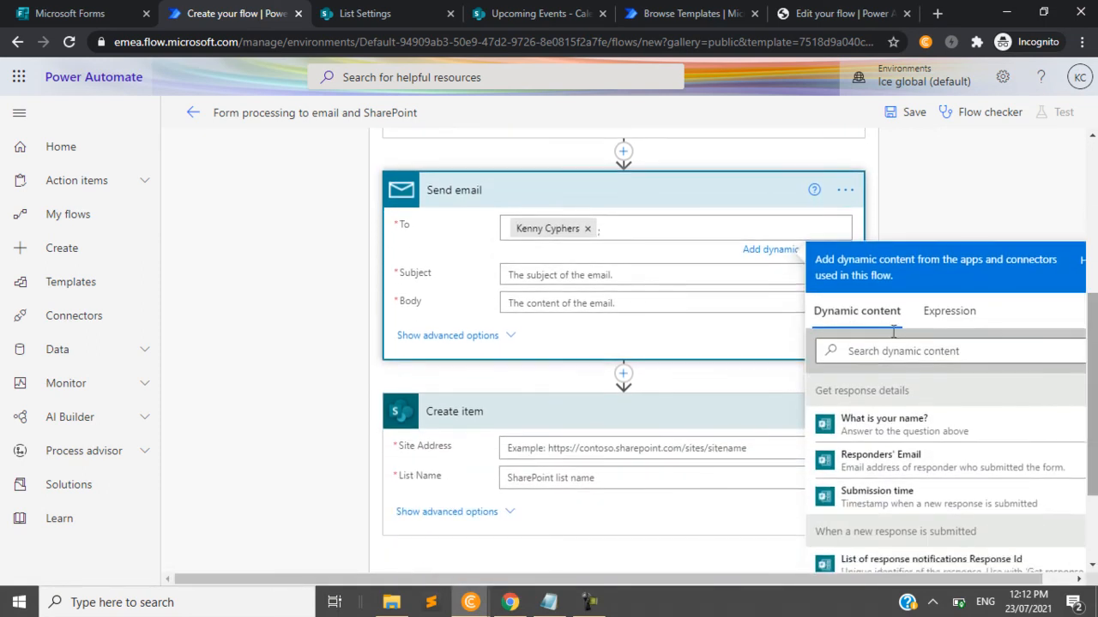
left_click(555, 275)
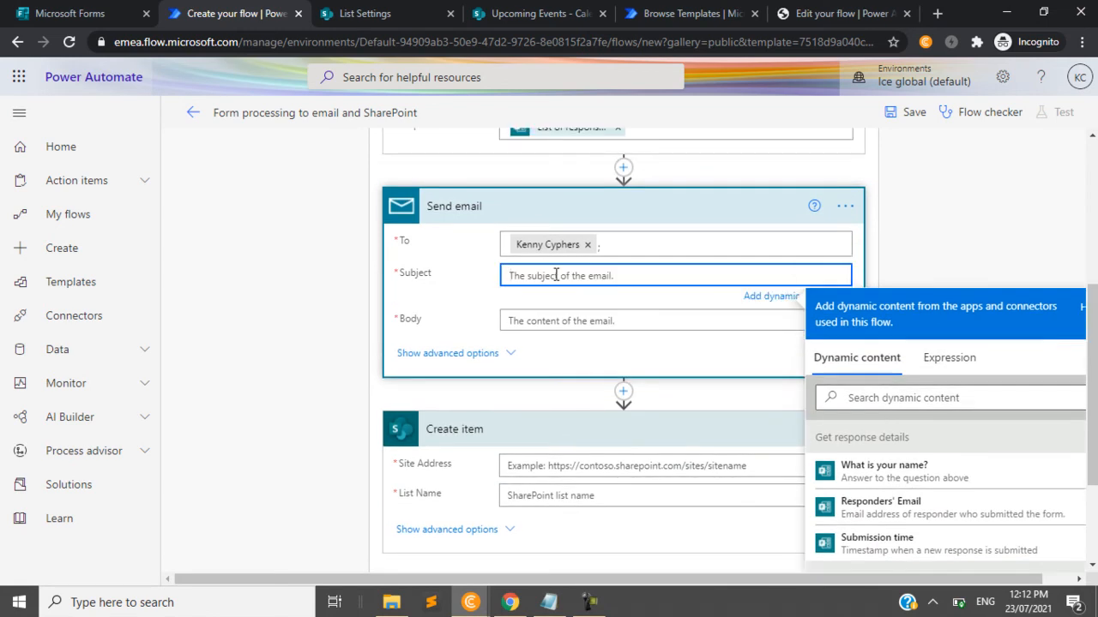
scroll(1062, 399, "down", 1)
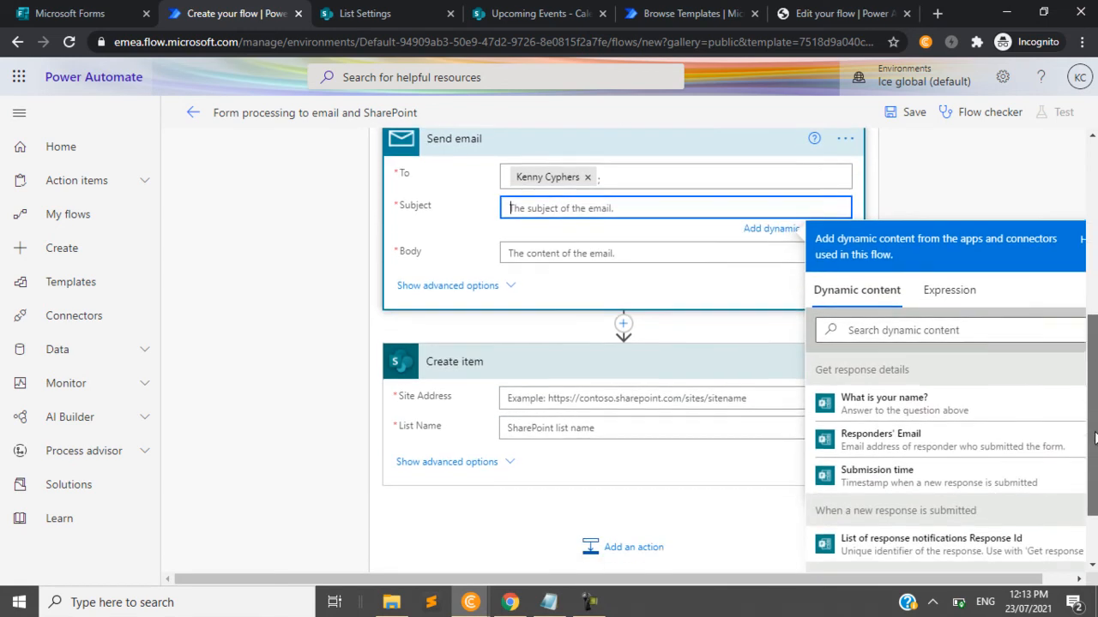
left_click(984, 329)
type("tit")
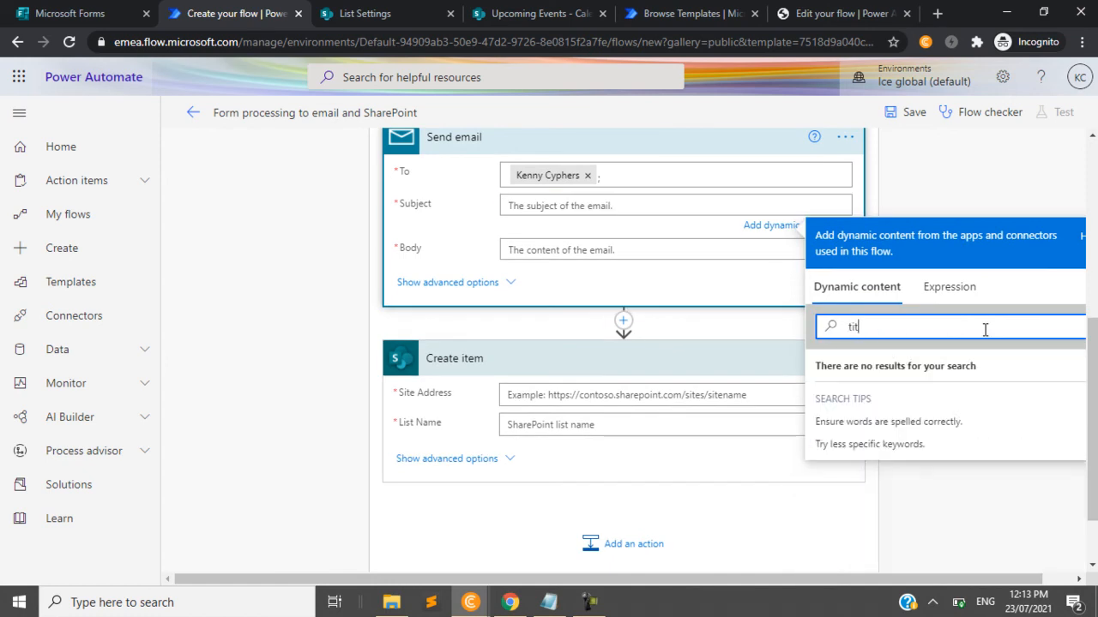
key("BackSpace")
key("BackSpace")
key("BackSpace")
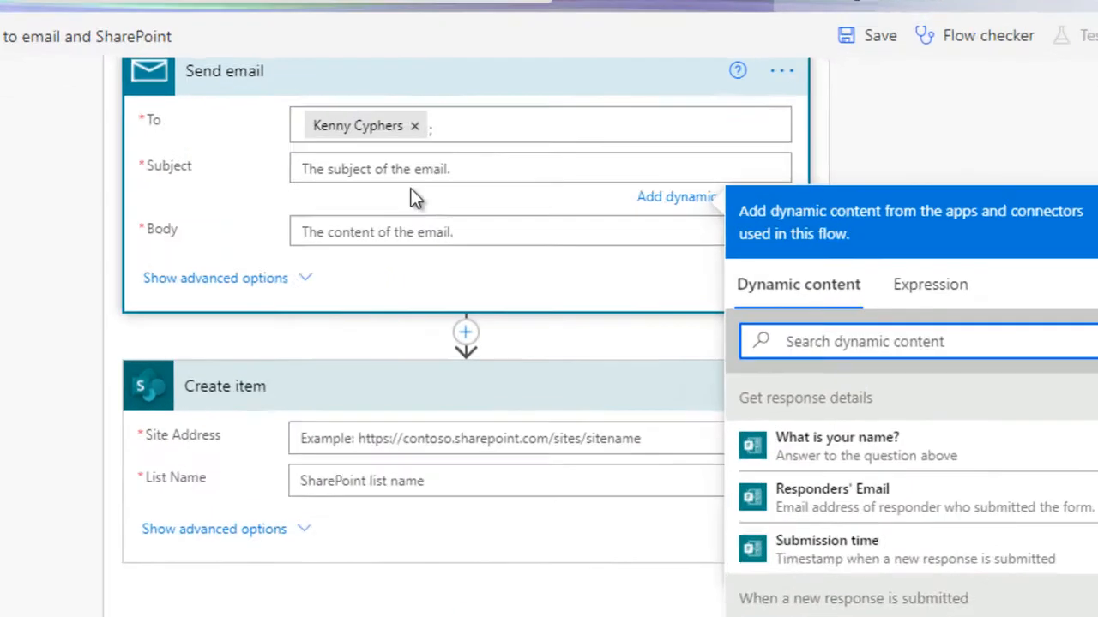
- Enter a subject ending in "Input" for the Send email action
left_click(582, 206)
type("Finally")
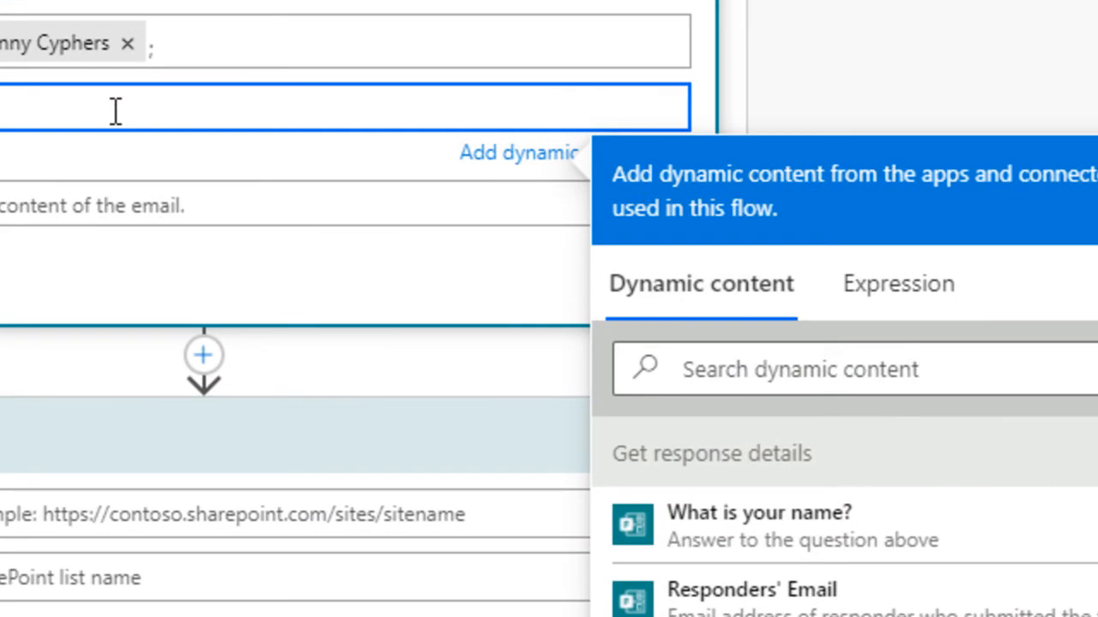
key("BackSpace")
key("BackSpace")
key("BackSpace")
key("BackSpace")
key("BackSpace")
key("BackSpace")
key("BackSpace")
key("BackSpace")
type("n")
key("BackSpace")
key("BackSpace")
type("n Input")
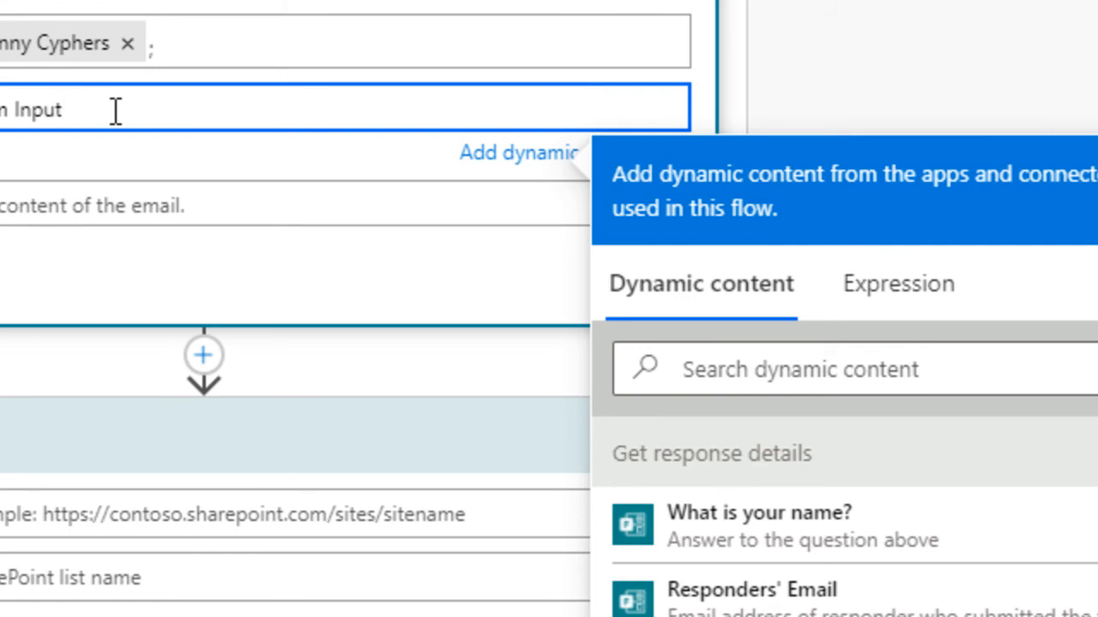
- Fill the email body with the dynamic values What is your name?, Responders' Email and Submission time, each on its own line
left_click(112, 183)
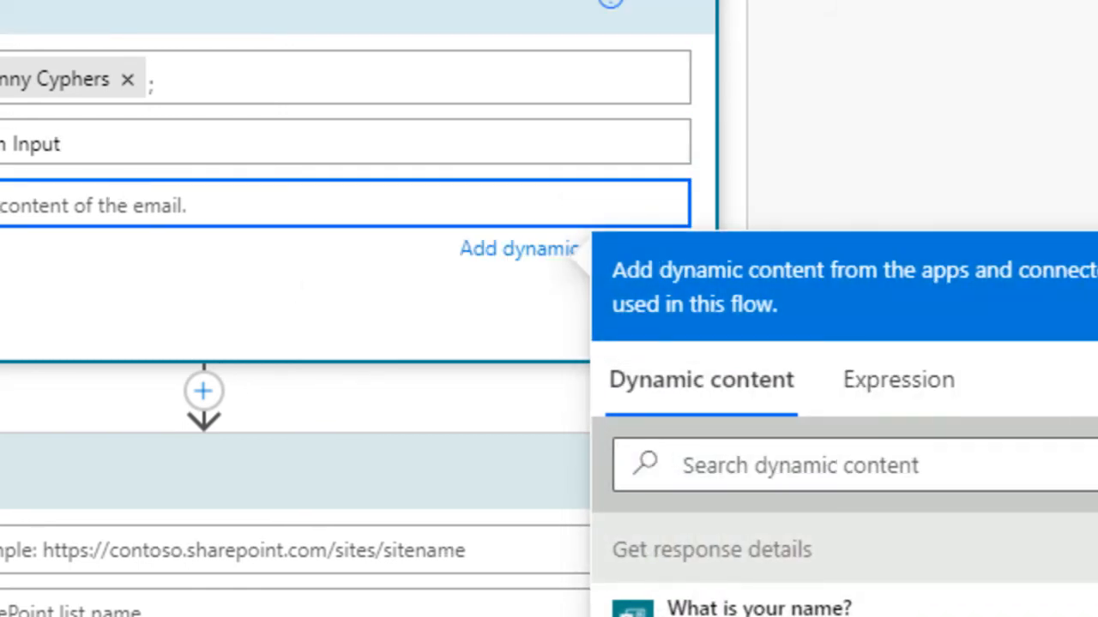
scroll(549, 309, "down", 1)
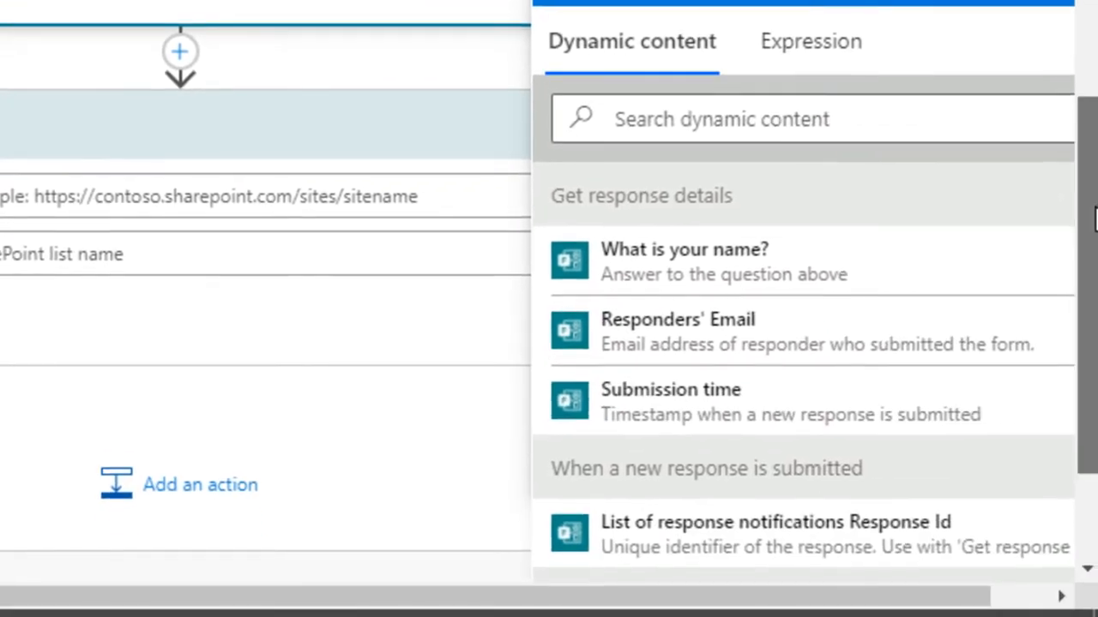
left_click_drag(1095, 215, 1095, 230)
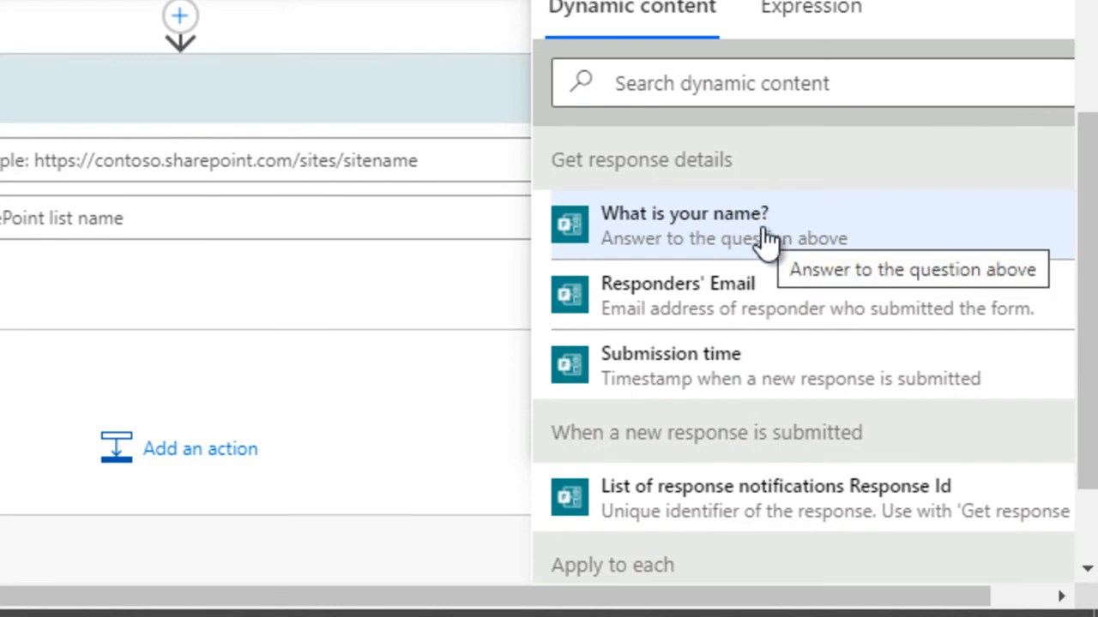
left_click(719, 246)
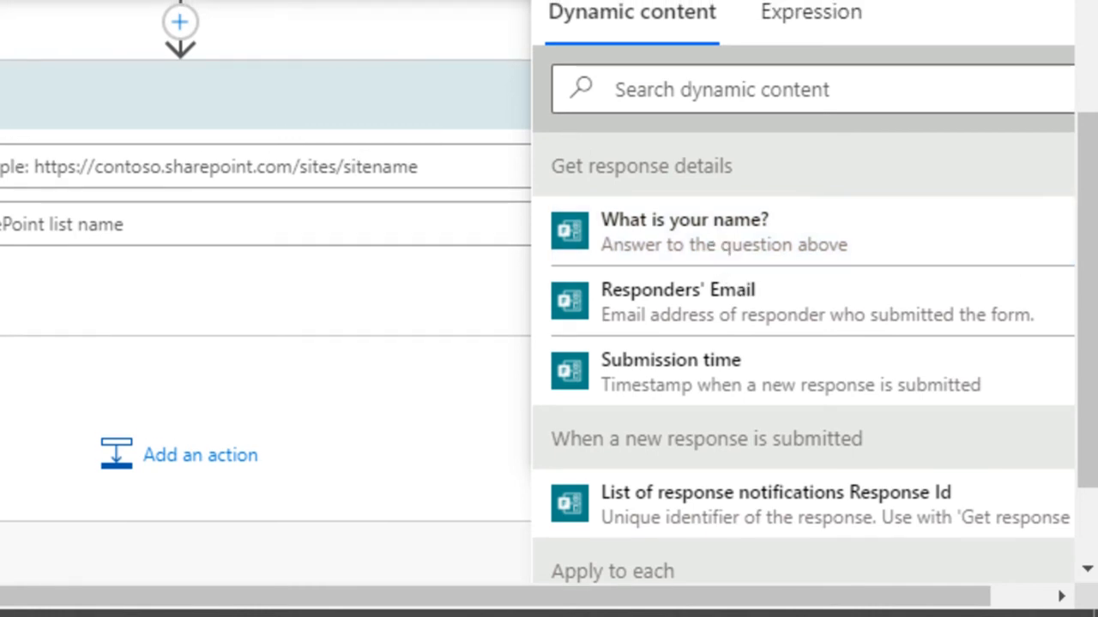
key("Return")
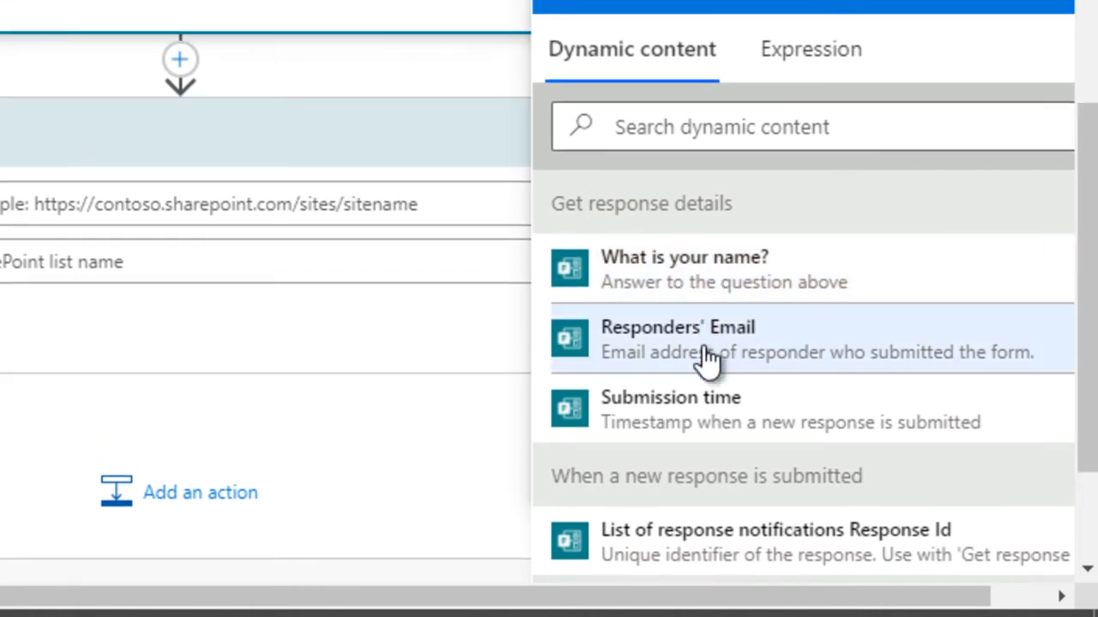
left_click(759, 361)
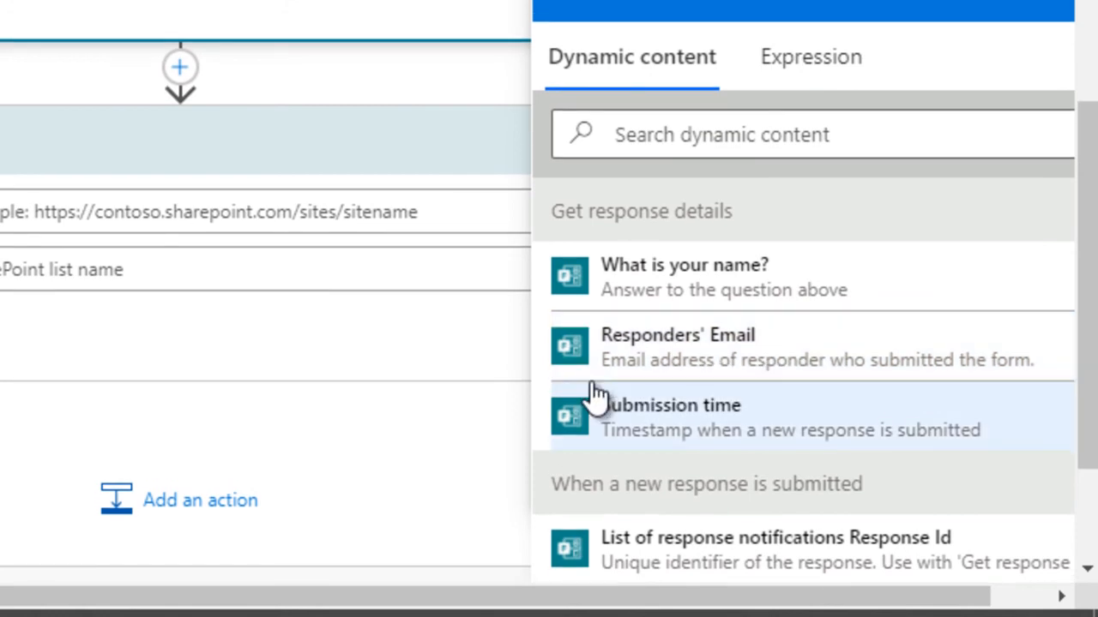
key("Return")
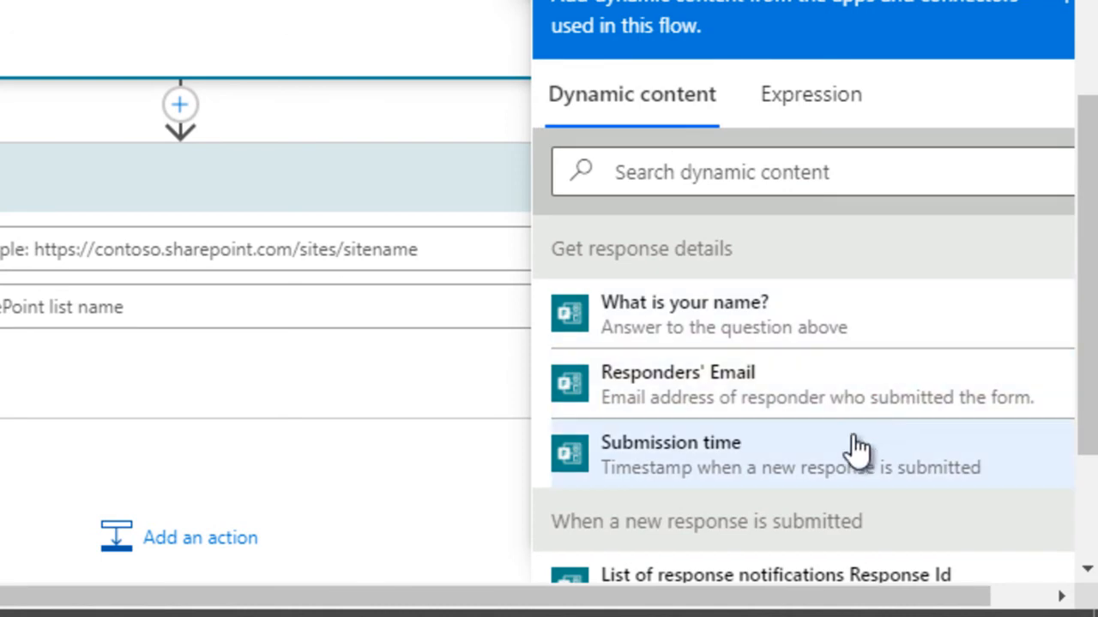
left_click(857, 448)
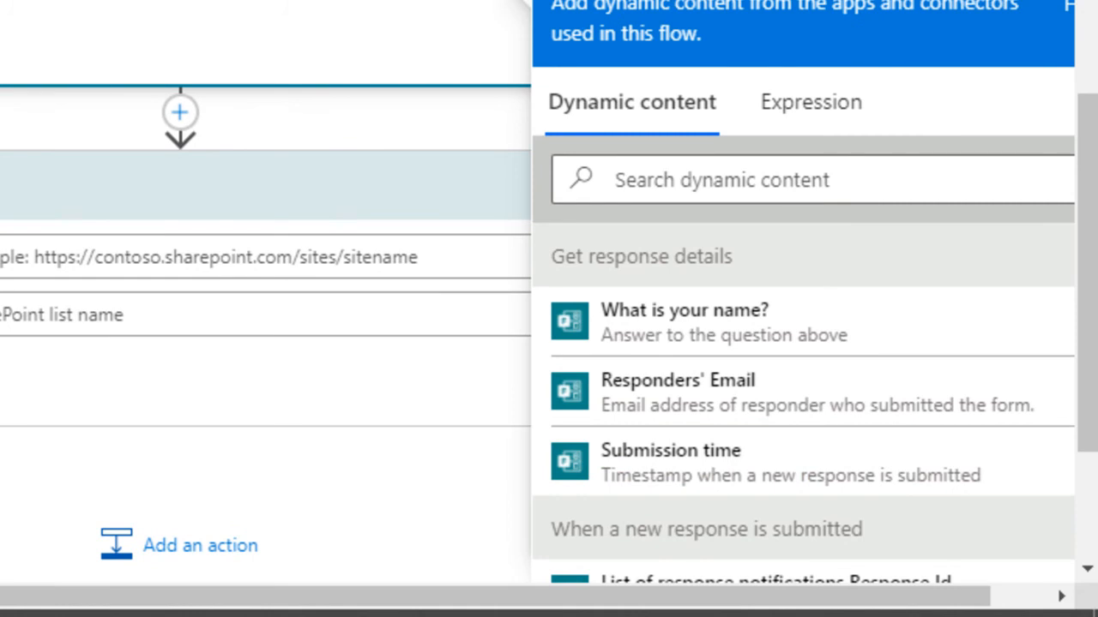
left_click(426, 4)
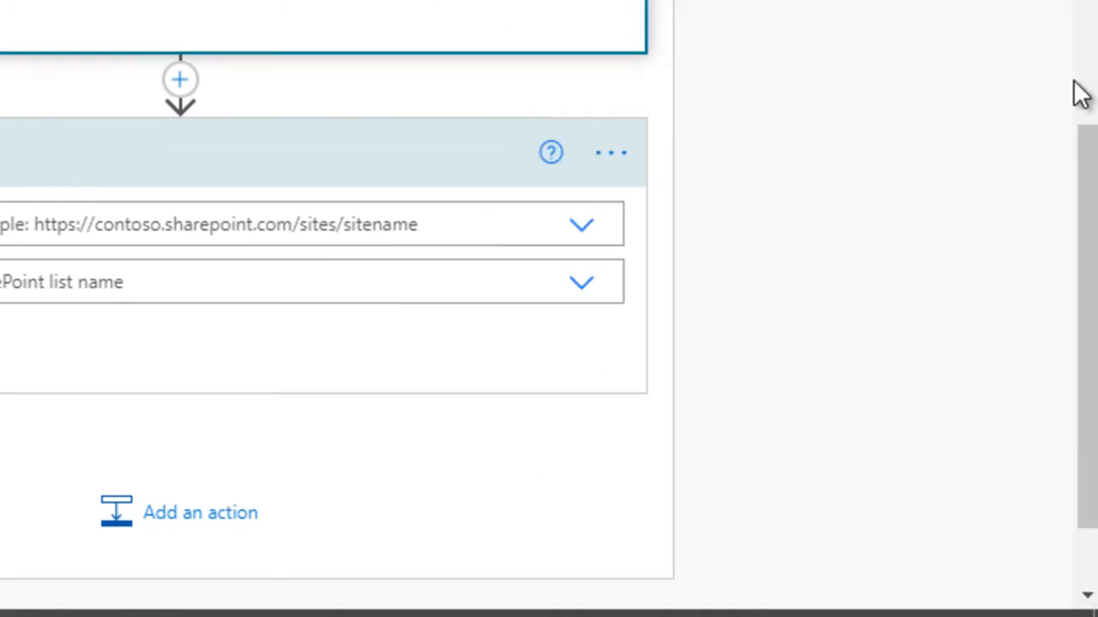
- Set the Create item action's site to SharePoint Test and its list to the one ending in "ary" just below the Survey list
left_click_drag(1093, 172, 1093, 113)
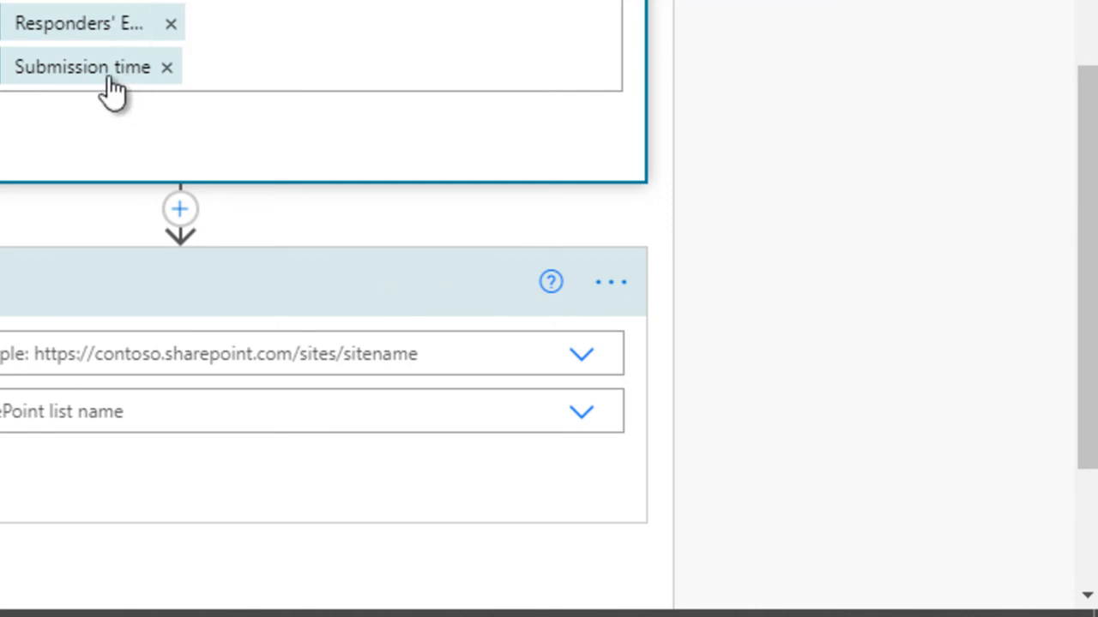
left_click(448, 354)
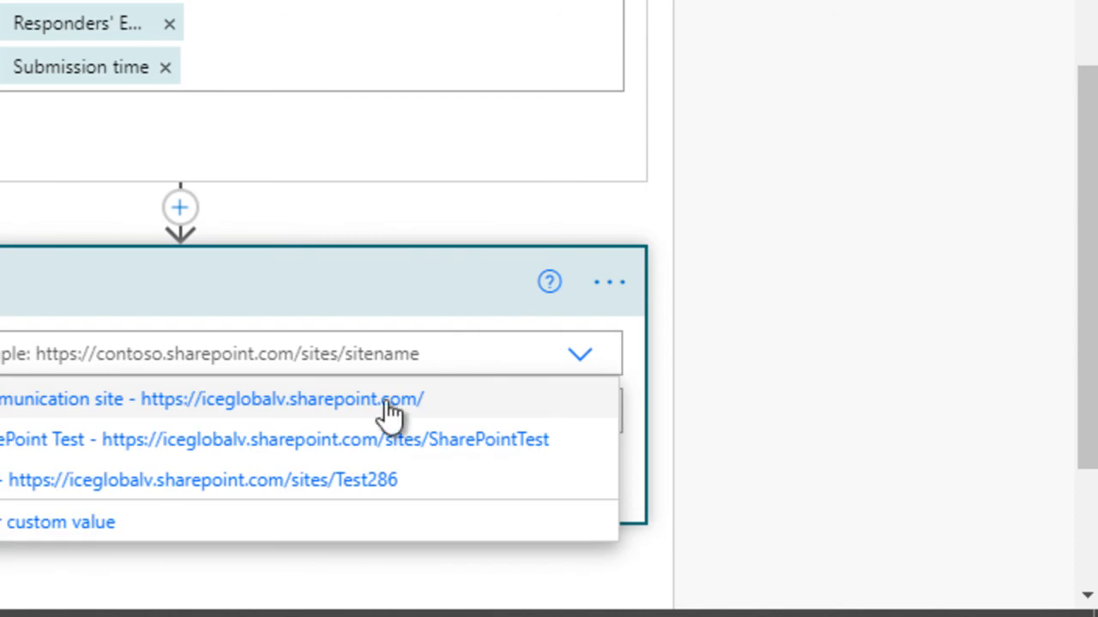
left_click(355, 446)
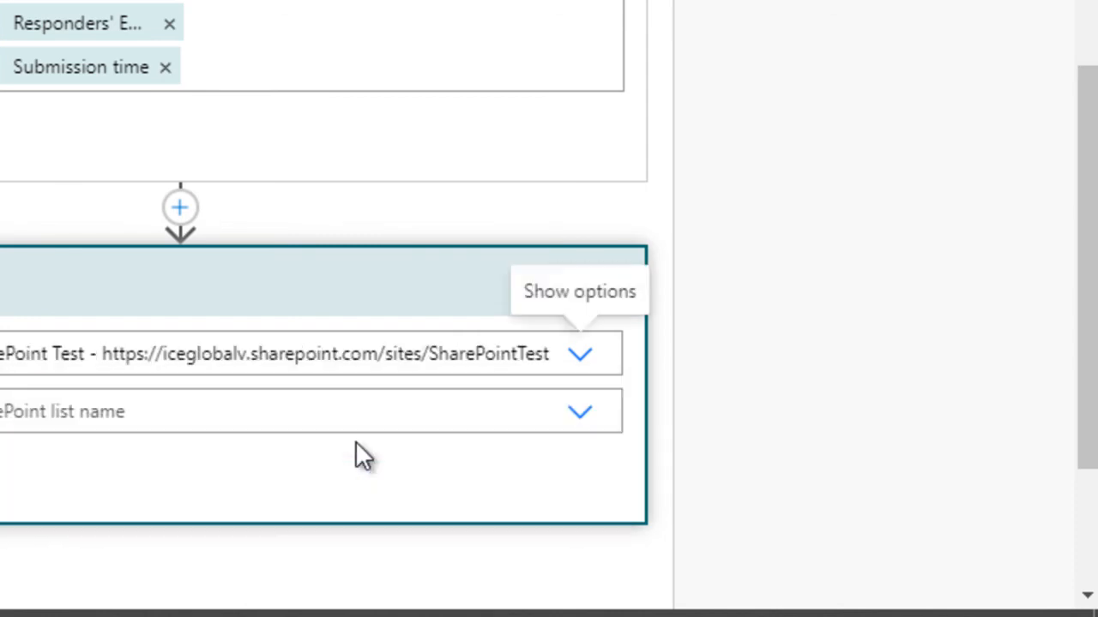
left_click(581, 421)
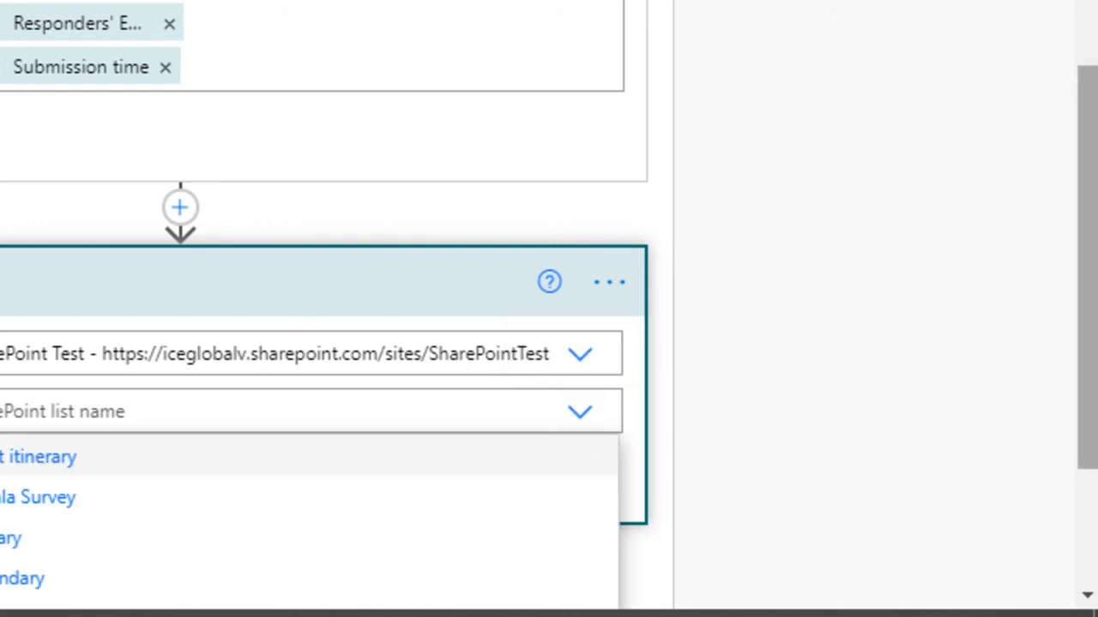
scroll(581, 420, "down", 2)
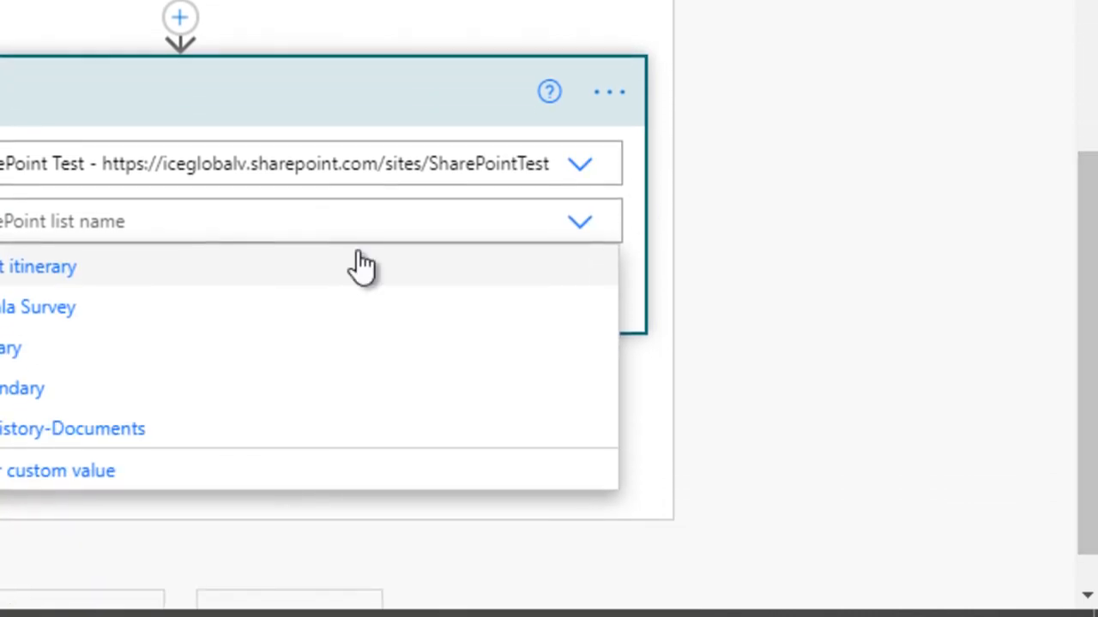
left_click(105, 367)
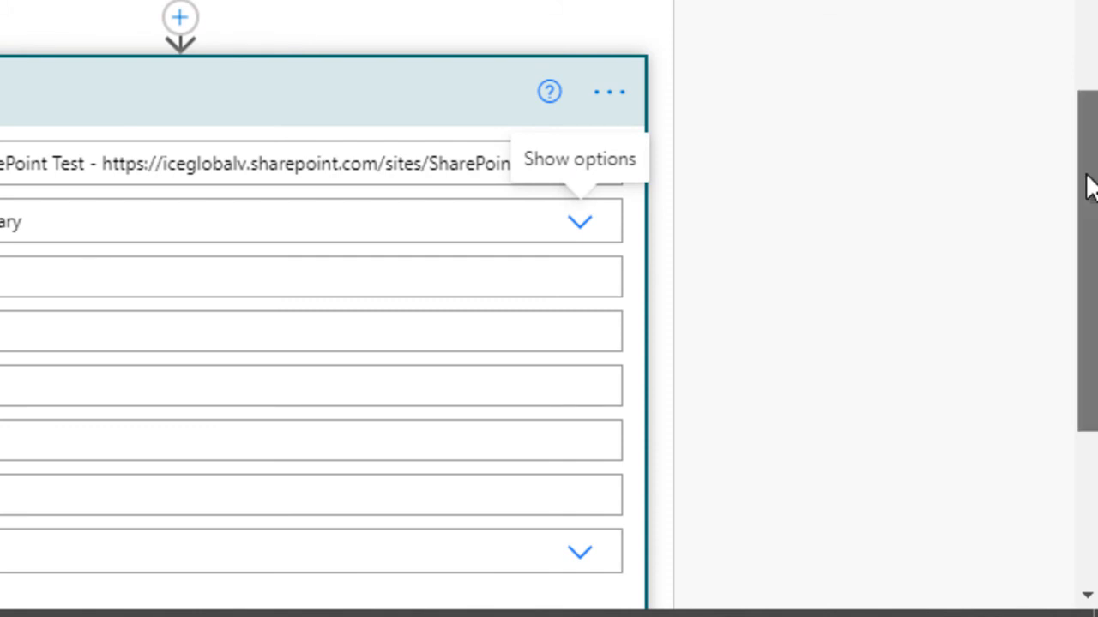
- Fill the first column field below the list name in the Create item action with the What is your name? answer
left_click_drag(1090, 184, 1094, 196)
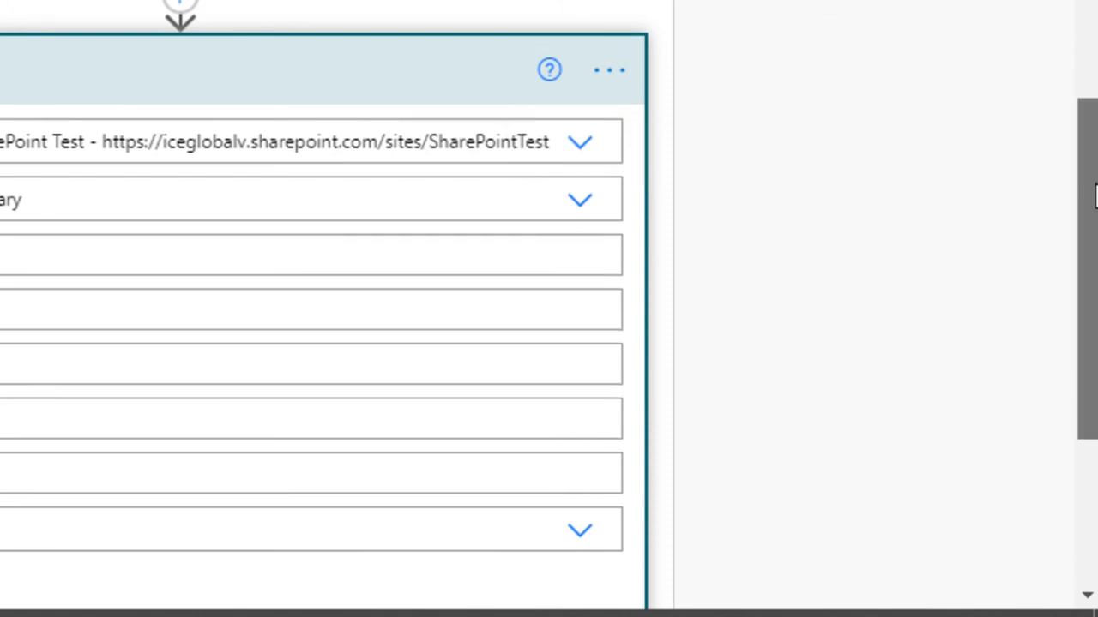
left_click(448, 255)
left_click_drag(1095, 233, 1090, 361)
left_click(750, 311)
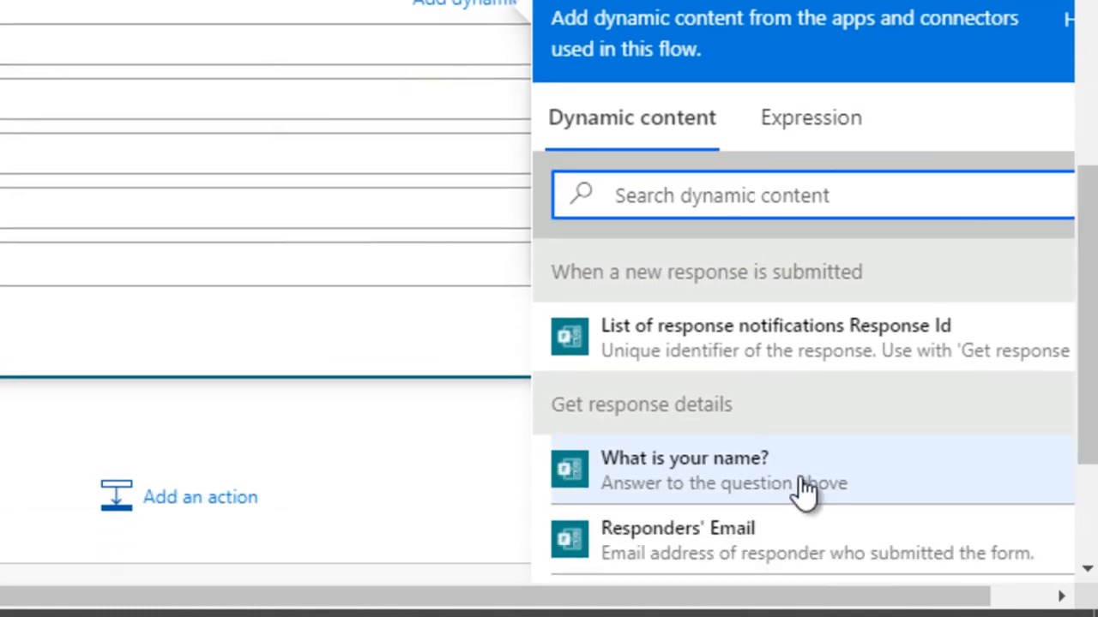
left_click(783, 495)
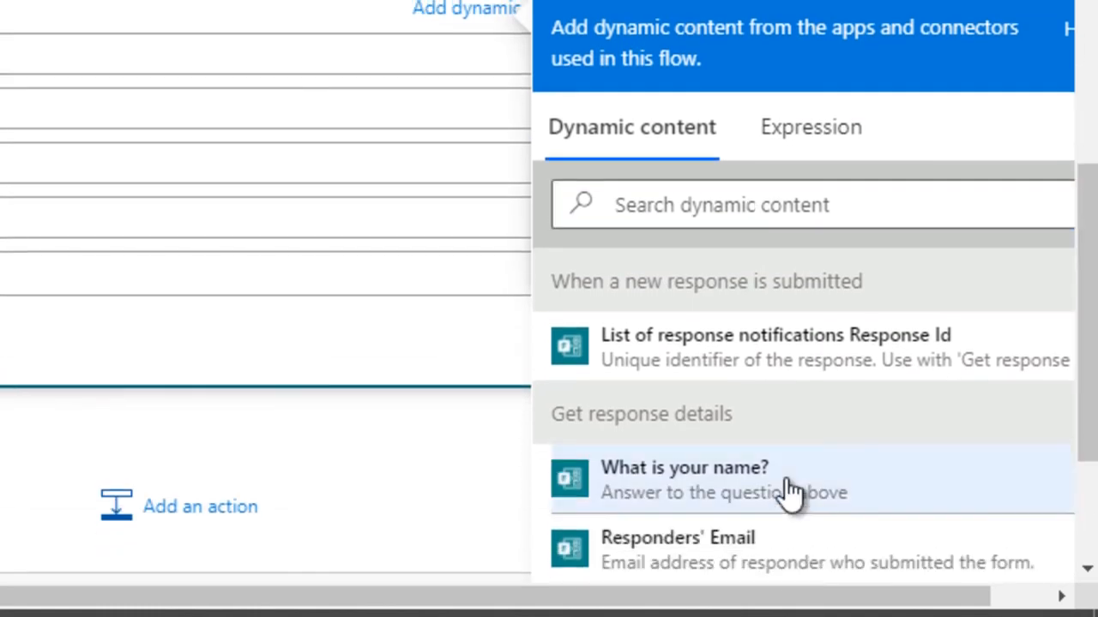
- Fill the Date field of the Create item action with the Submission time dynamic value
left_click(63, 63)
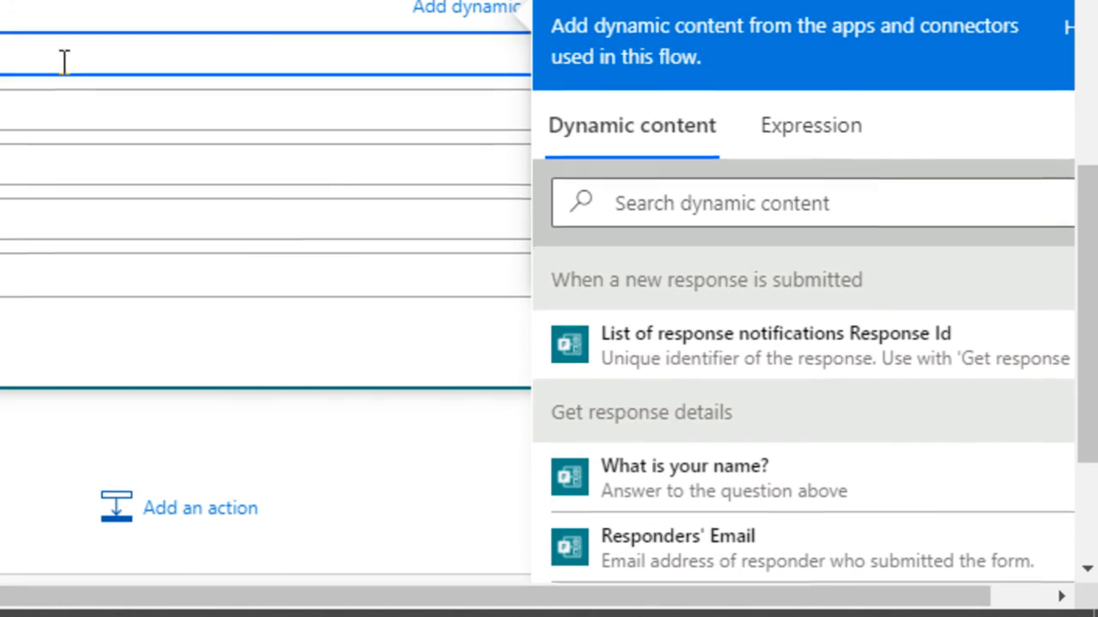
left_click_drag(1088, 326, 1087, 261)
scroll(1087, 261, "down", 2)
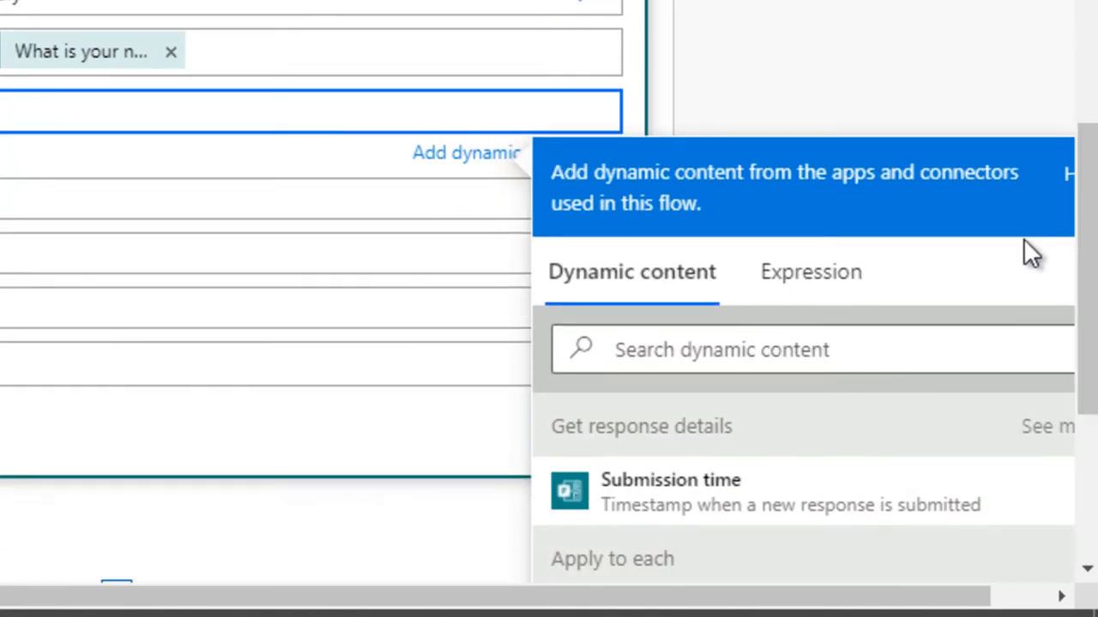
left_click(837, 485)
scroll(1087, 257, "down", 1)
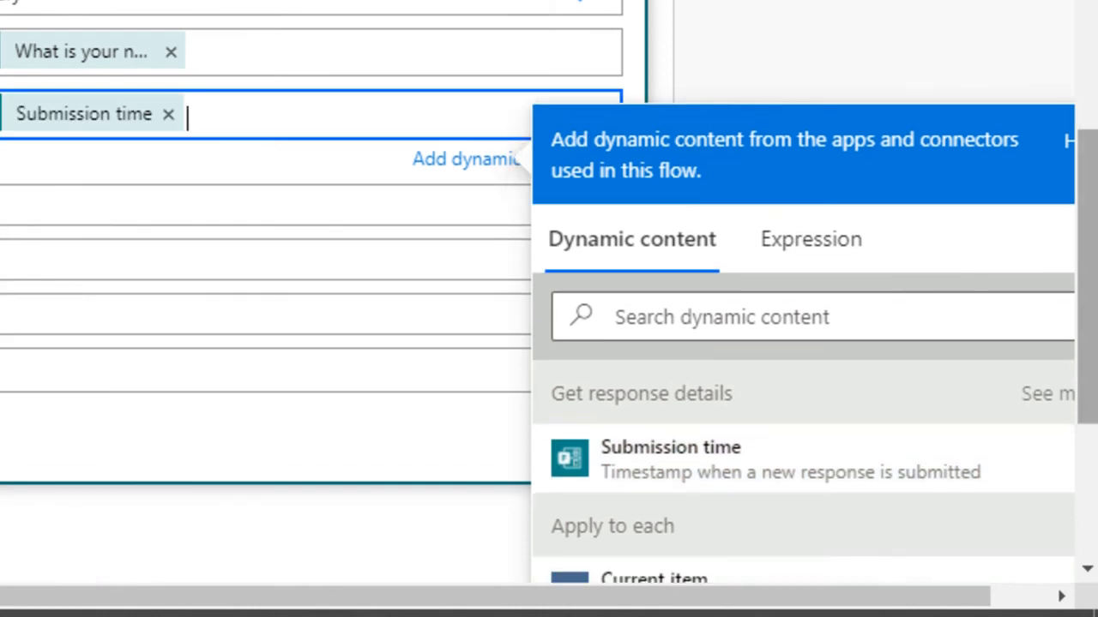
left_click_drag(1088, 297, 1087, 274)
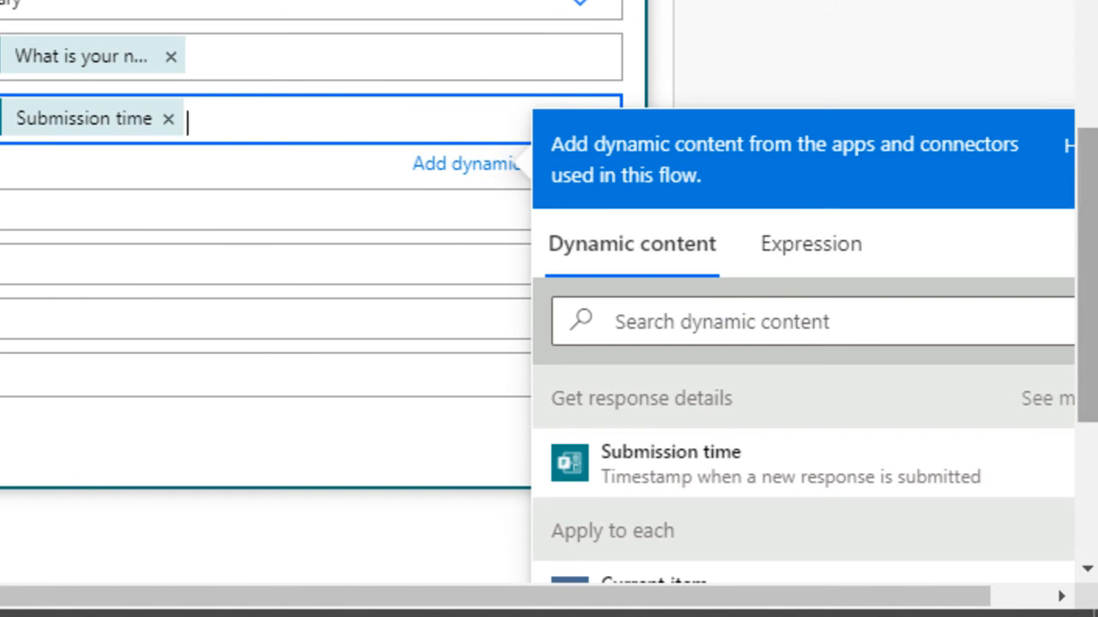
scroll(1087, 274, "up", 3)
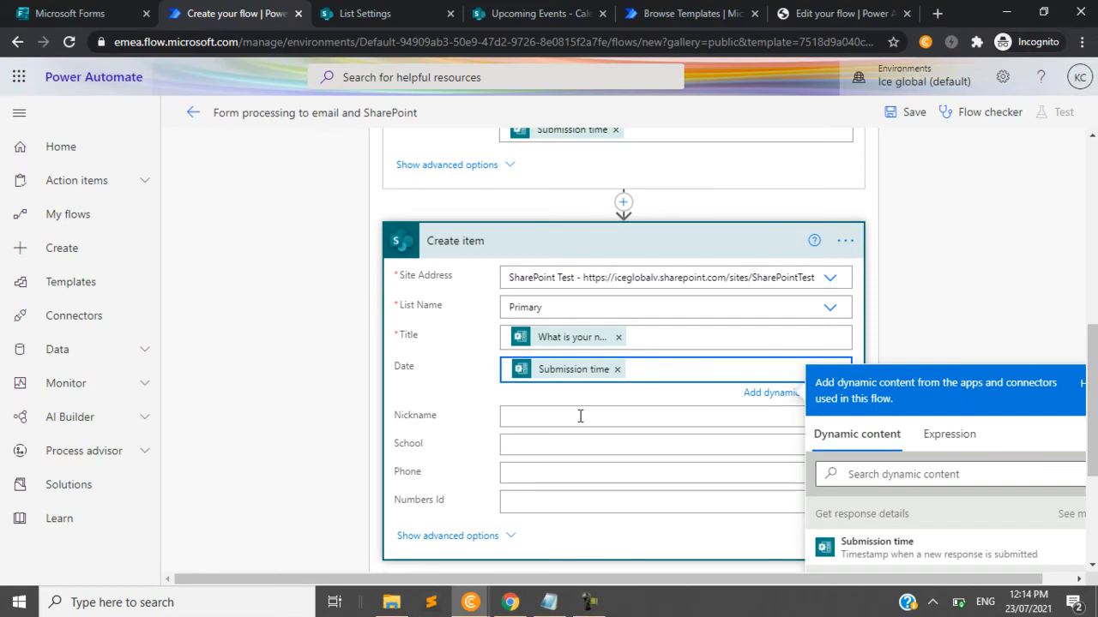
- Fill the Nickname field of the Create item action with the Responders' Email dynamic value
left_click(561, 414)
left_click(918, 537)
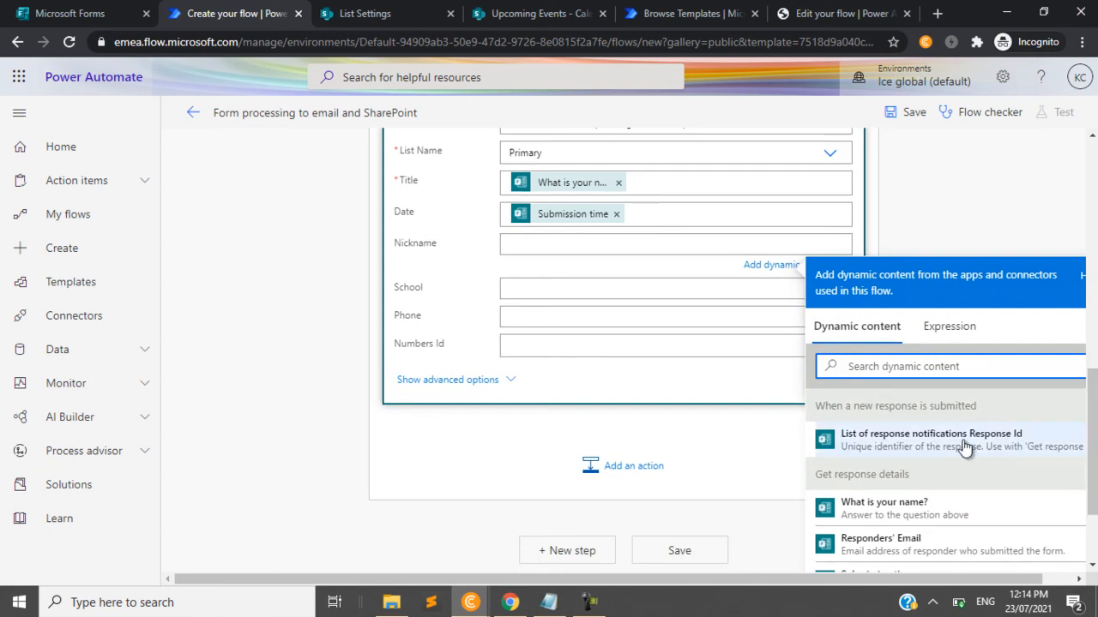
left_click(936, 547)
left_click(996, 177)
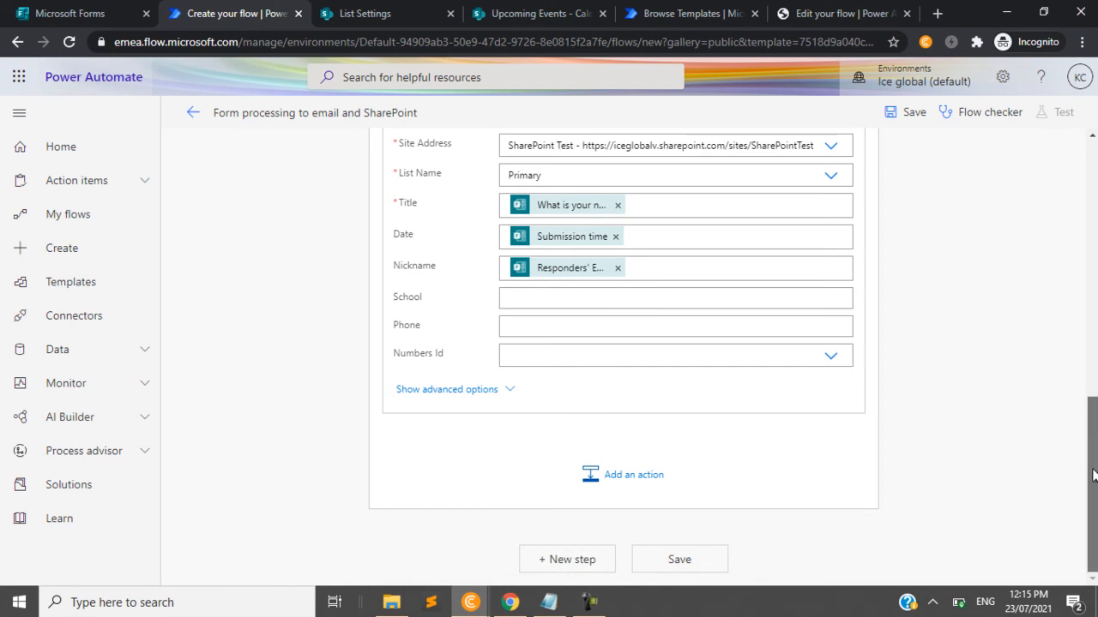
- Save the flow with the School, Phone and Numbers Id fields left empty
mouse_move(1094, 453)
left_mouse_down()
mouse_move(1096, 408)
mouse_move(1096, 452)
left_mouse_up()
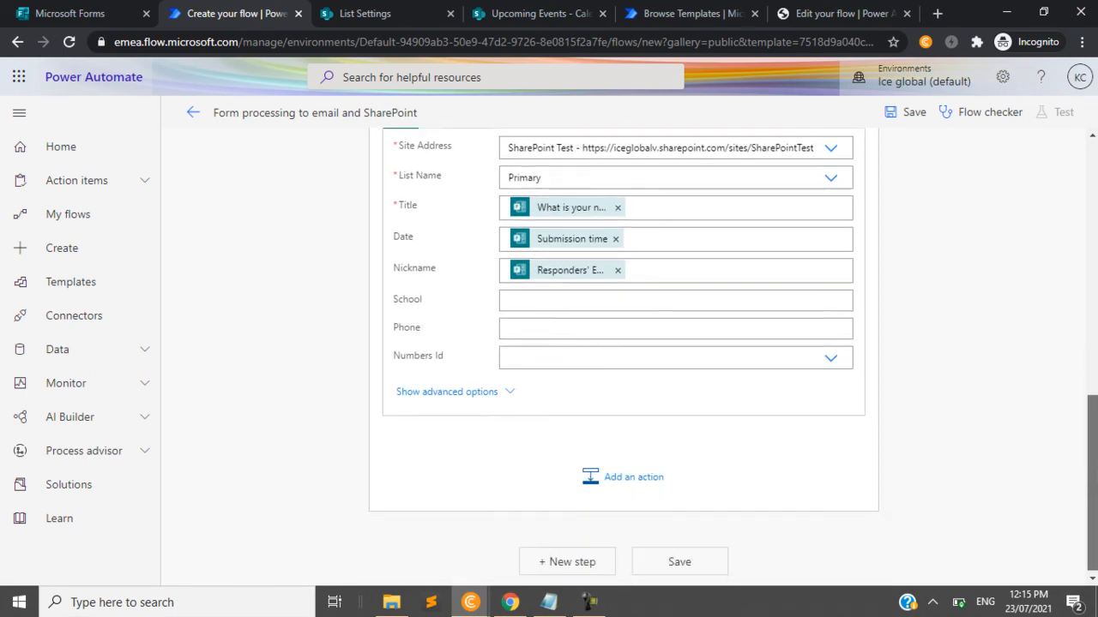
scroll(1095, 452, "up", 1)
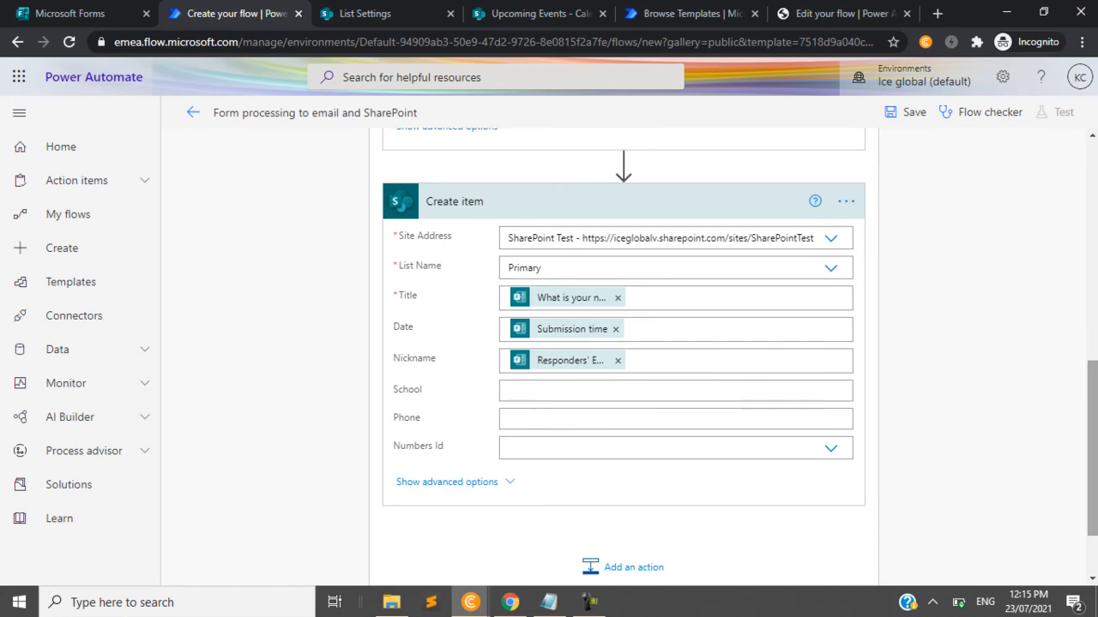
scroll(1094, 463, "down", 1)
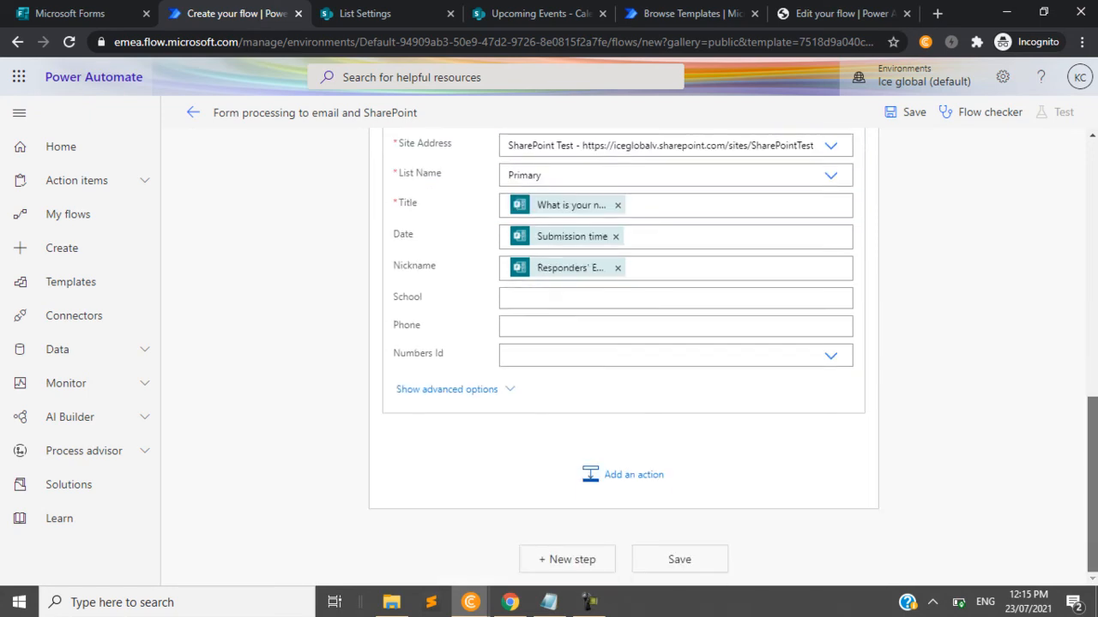
left_click(690, 559)
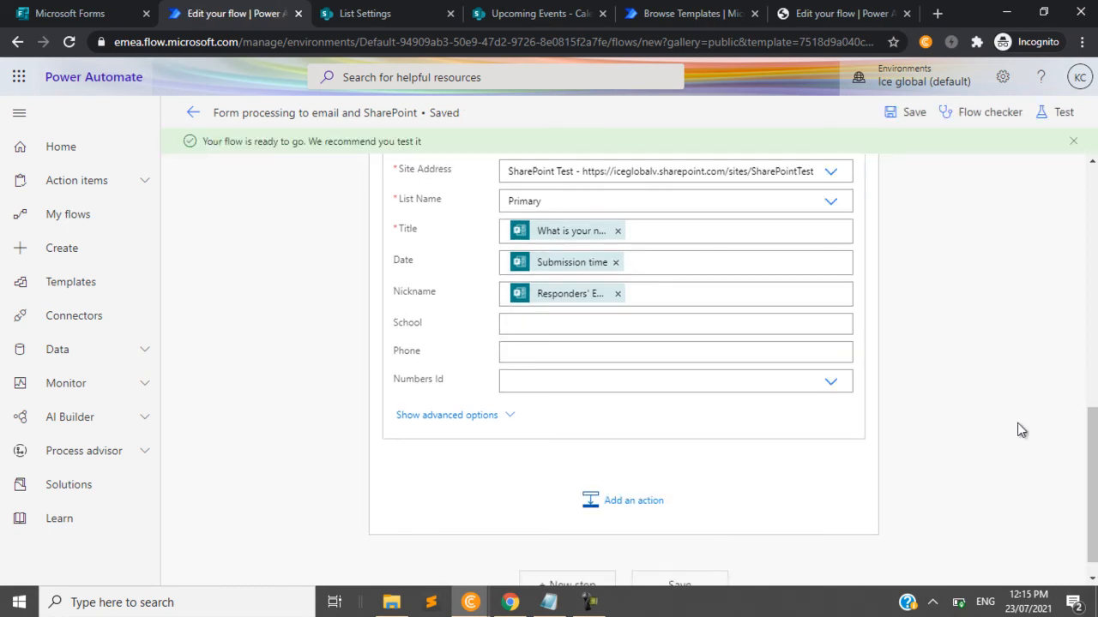
- Start a test of the saved flow using the Manually trigger option
scroll(1085, 454, "up", 10)
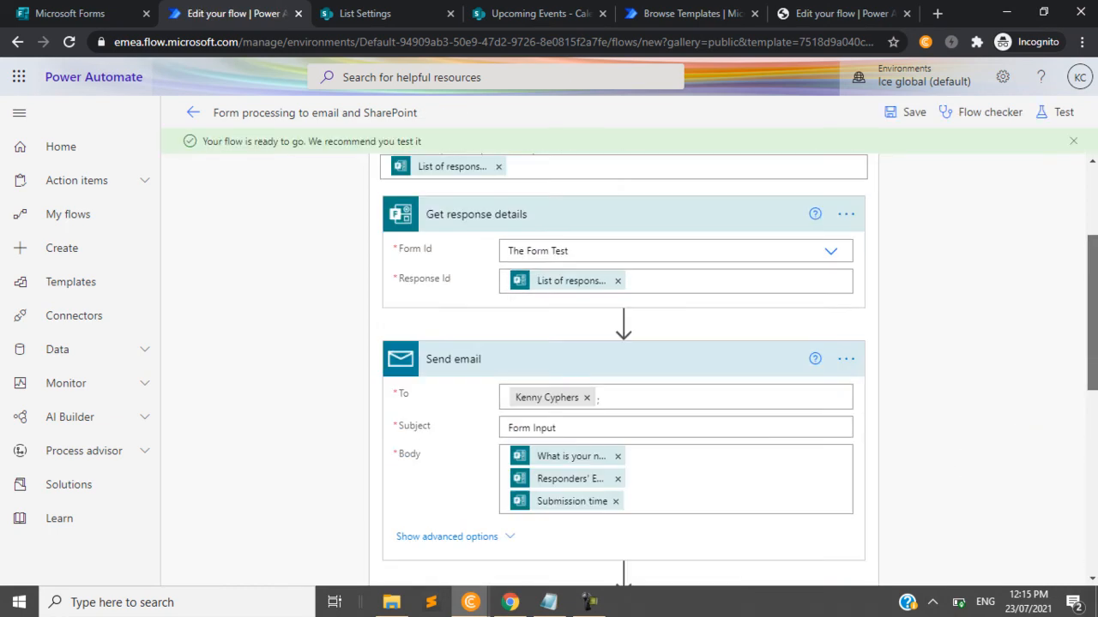
left_click(1047, 114)
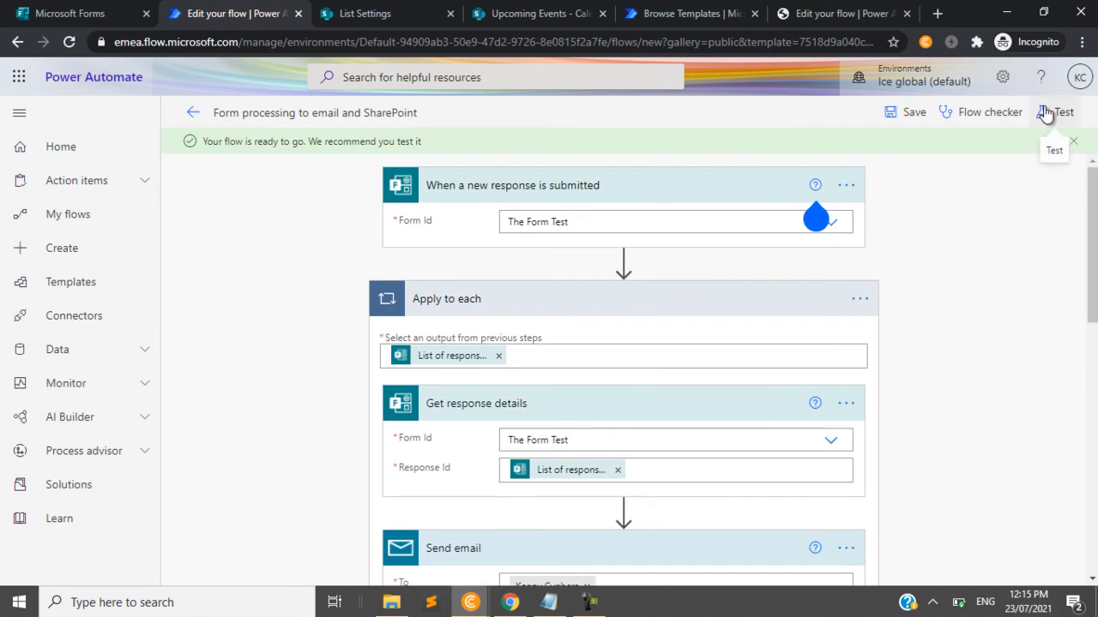
left_click(916, 163)
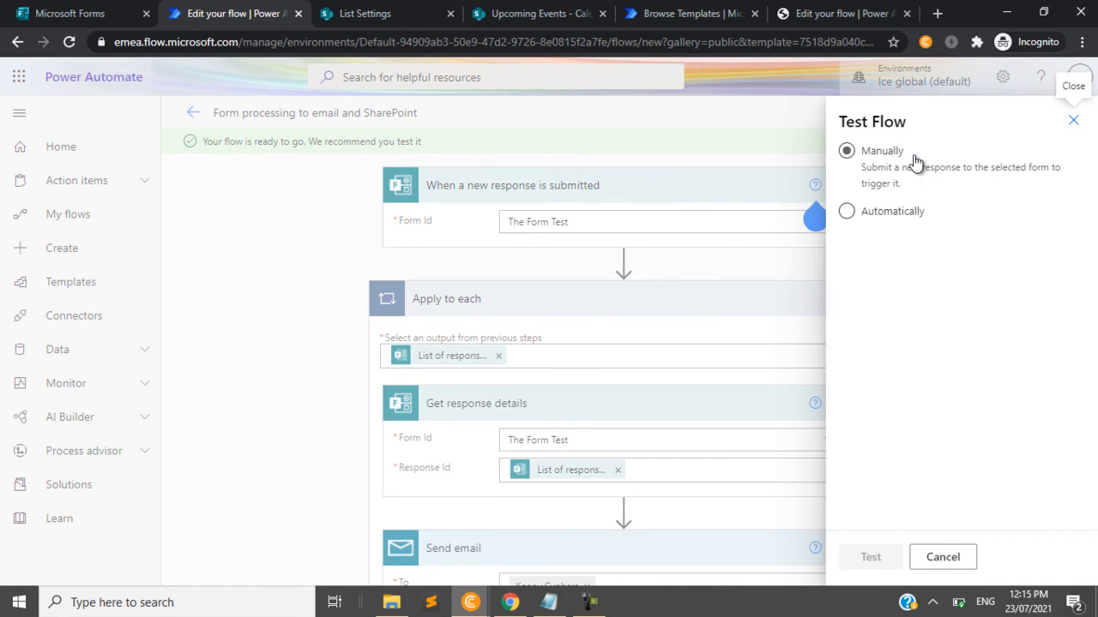
left_click(856, 157)
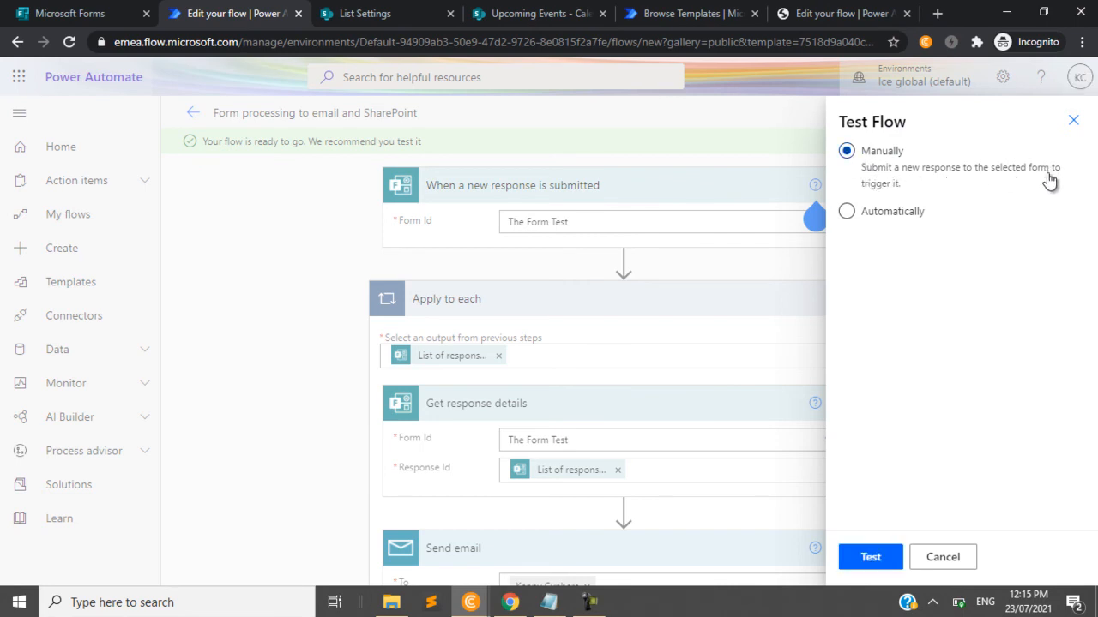
left_click(891, 219)
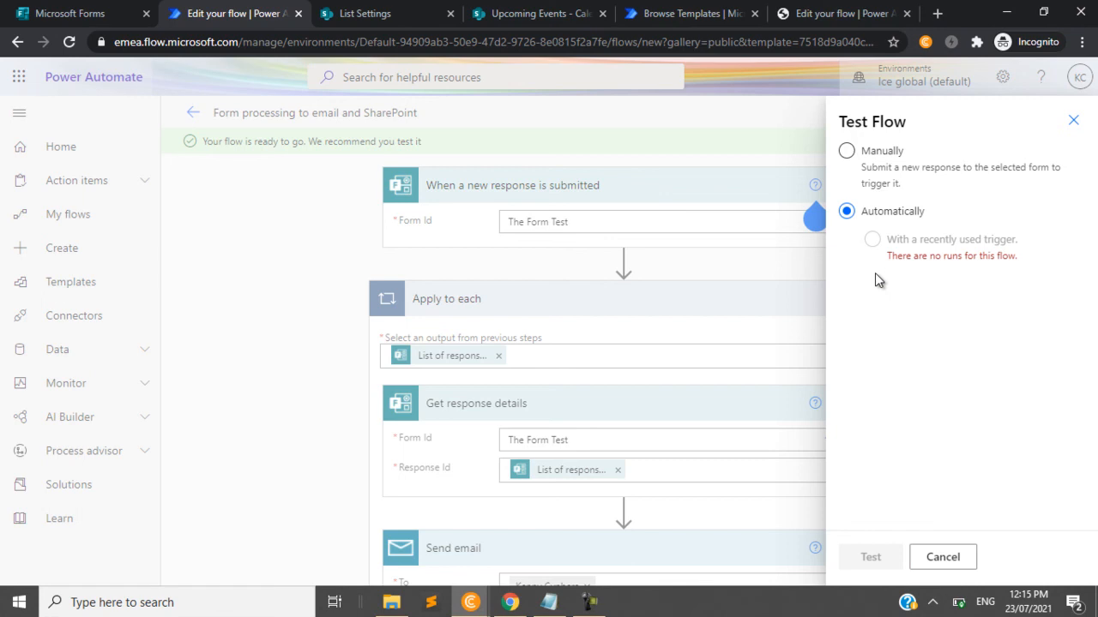
left_click(846, 153)
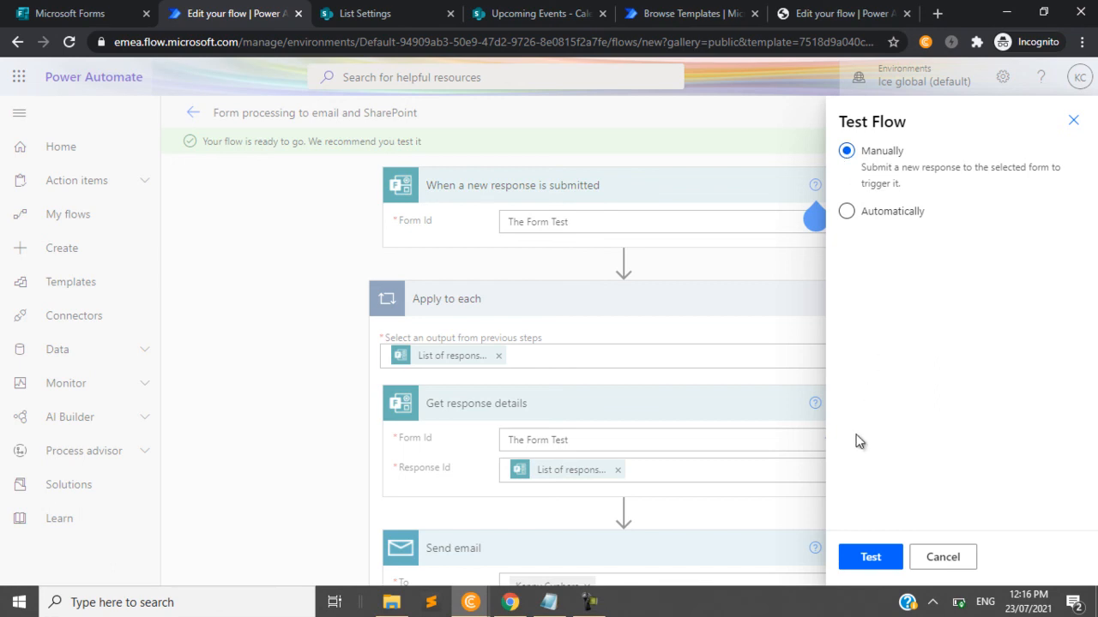
left_click(870, 559)
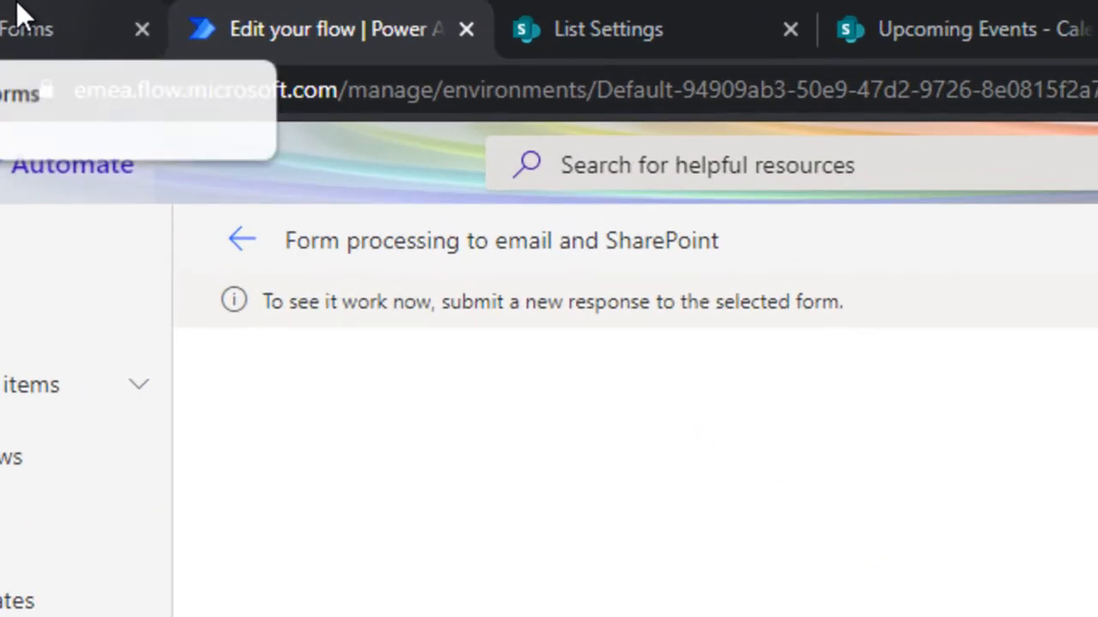
- Switch to Microsoft Forms and open The Form Test from the recent forms
left_click(82, 12)
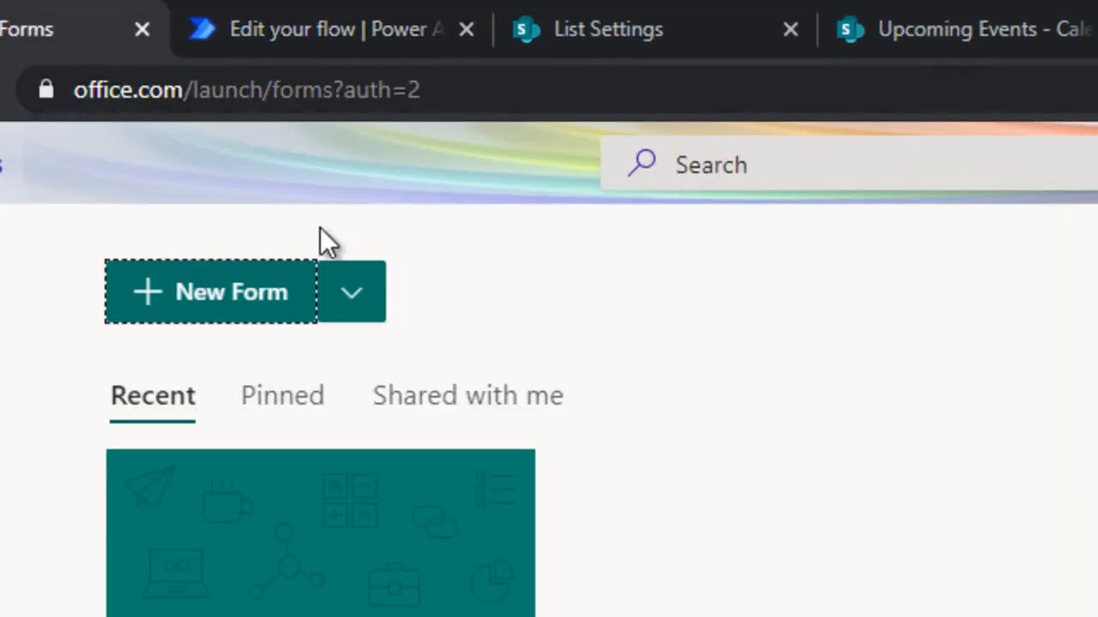
left_click(279, 311)
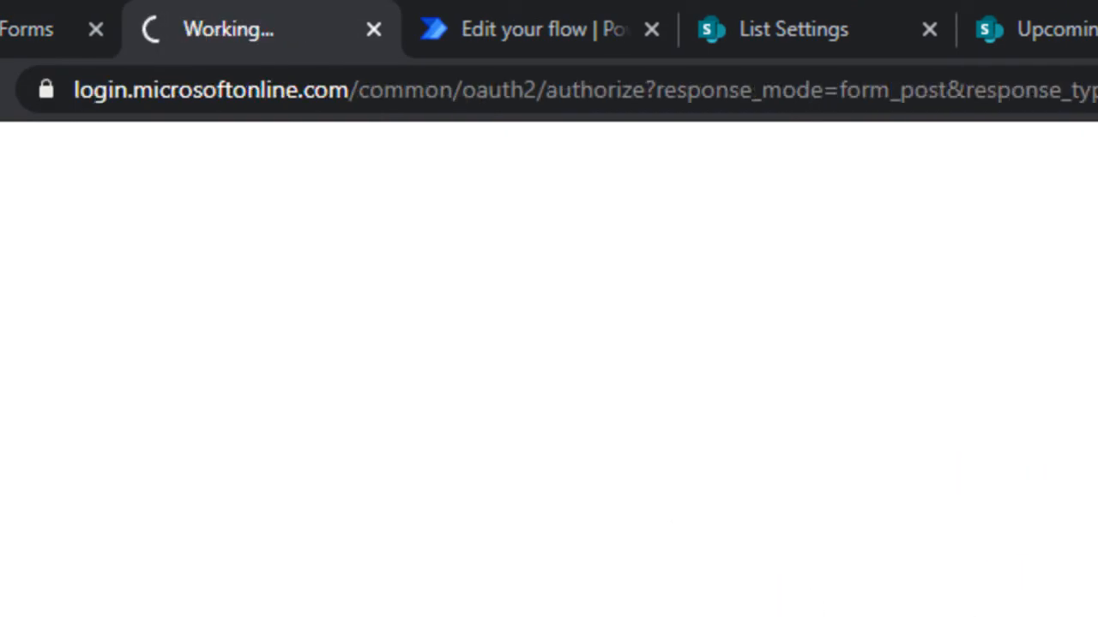
left_click(376, 30)
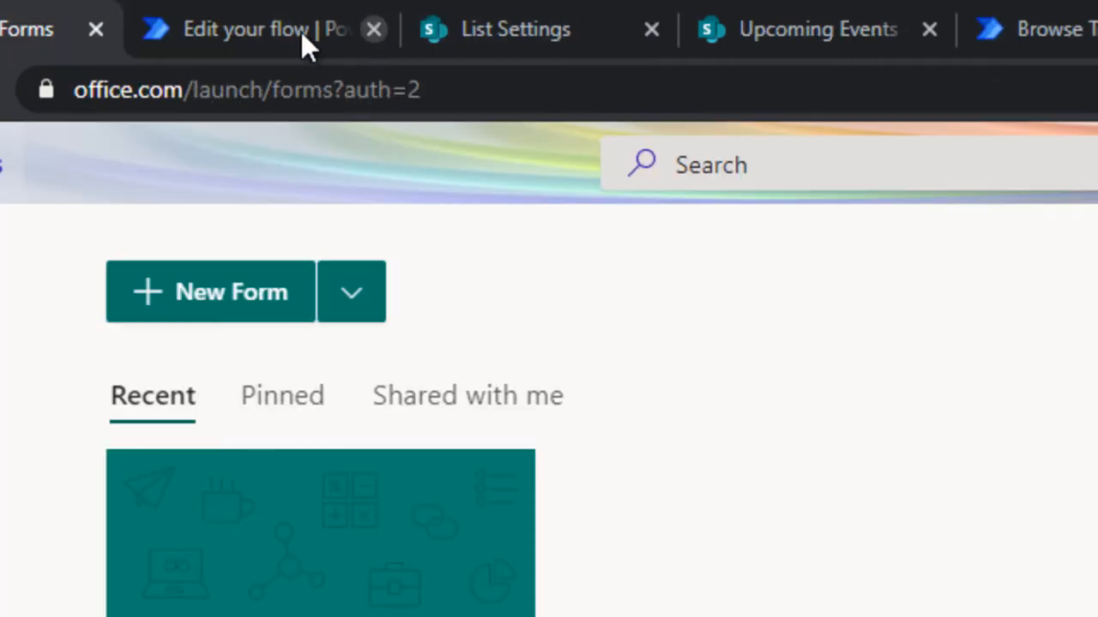
left_click(251, 613)
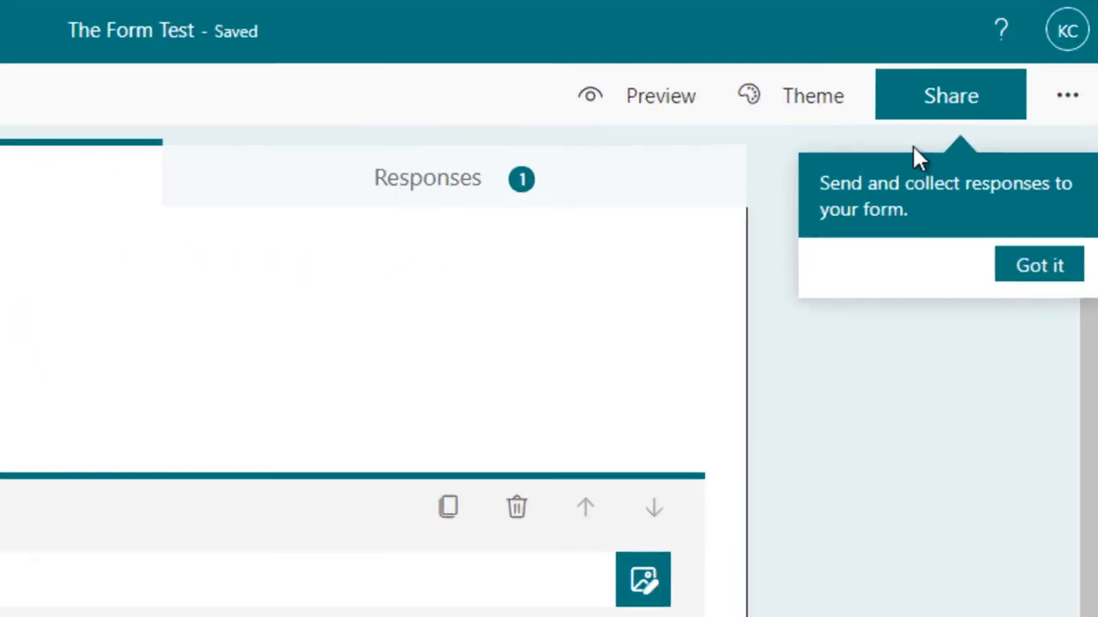
- Copy the sharing link of The Form Test and open it in the browser in place of the form editor
left_click(939, 112)
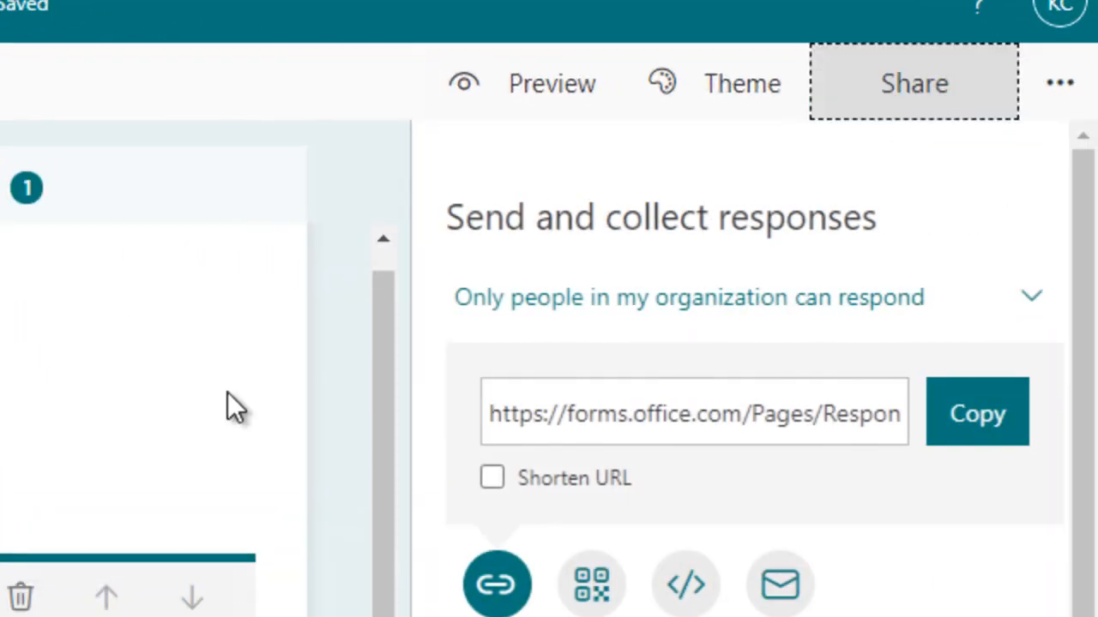
left_click(2, 591)
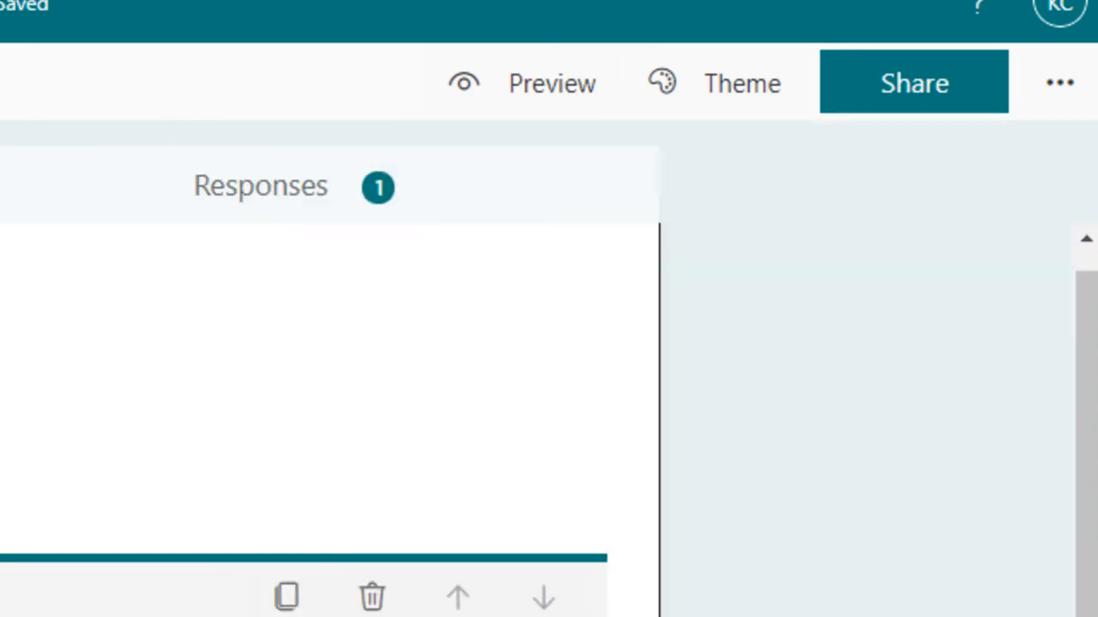
left_click(838, 127)
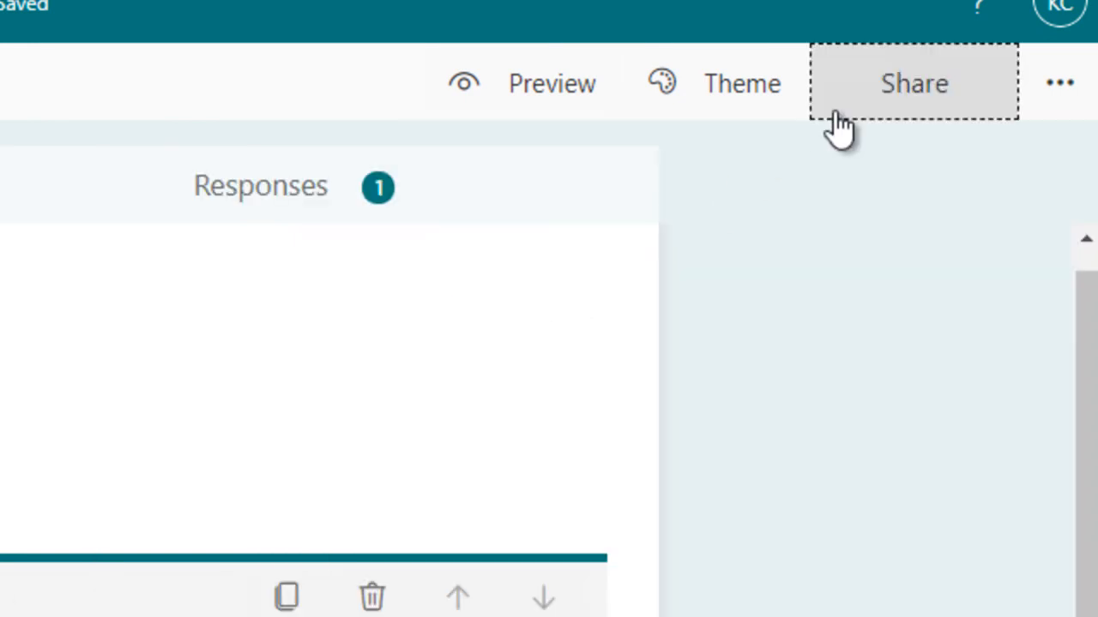
left_click(987, 409)
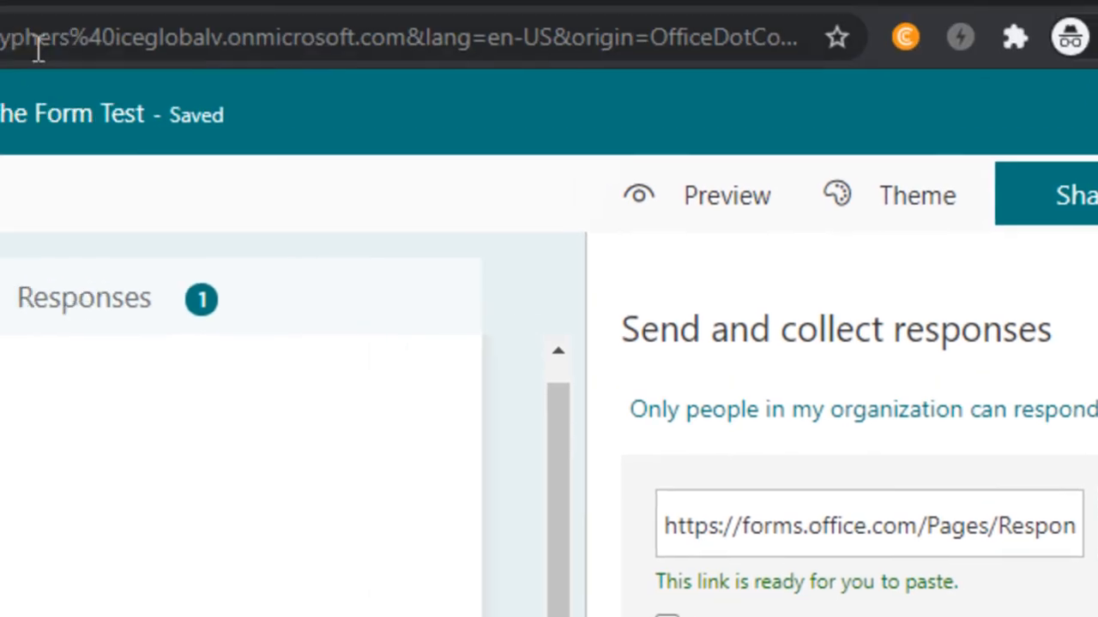
left_click(36, 45)
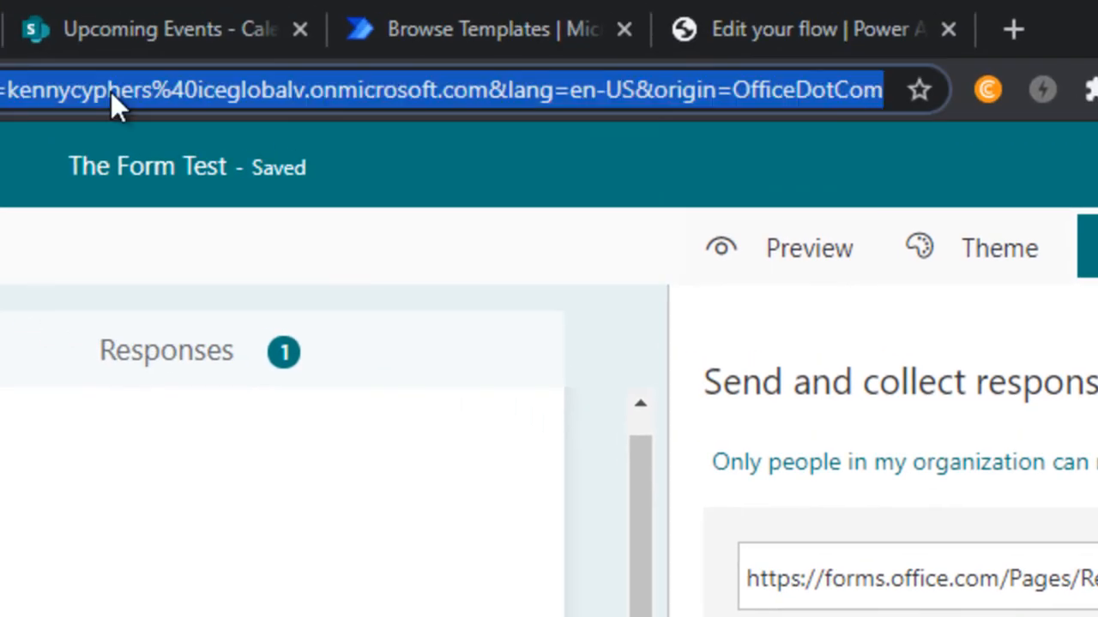
key("ctrl+v")
key("Return")
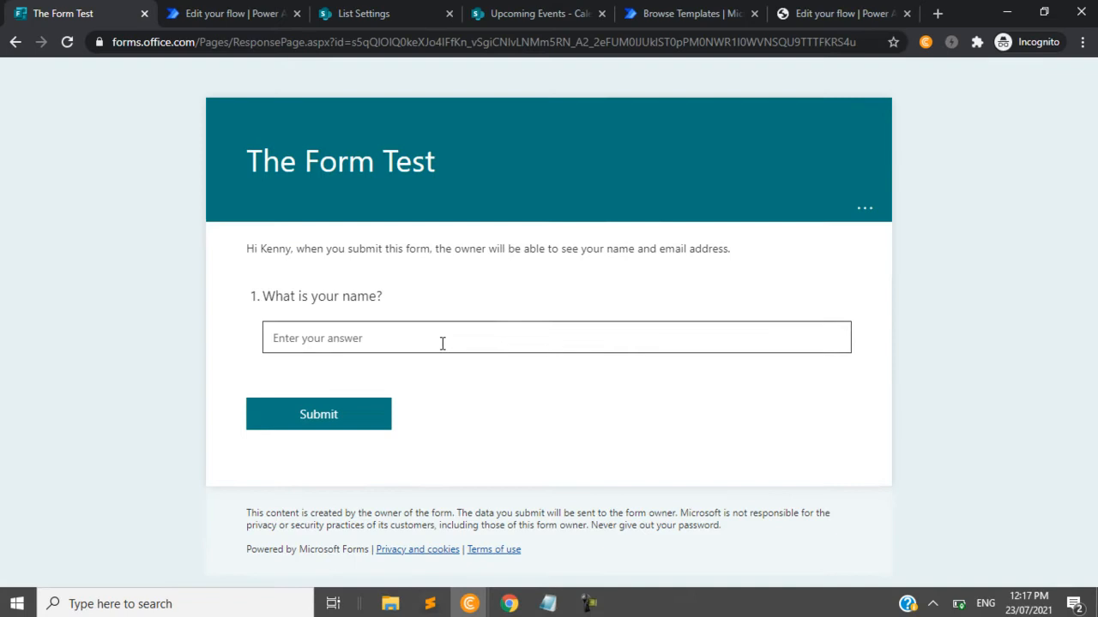
- Answer the What is your name? question with a first name and submit the response
left_click(443, 343)
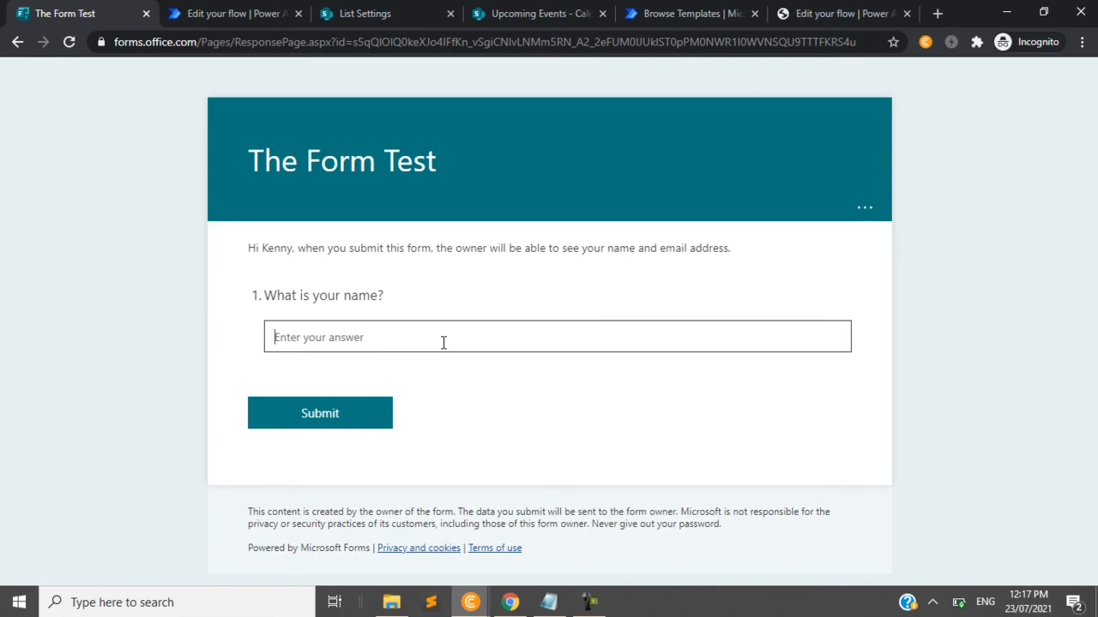
type("Kene")
left_click(370, 414)
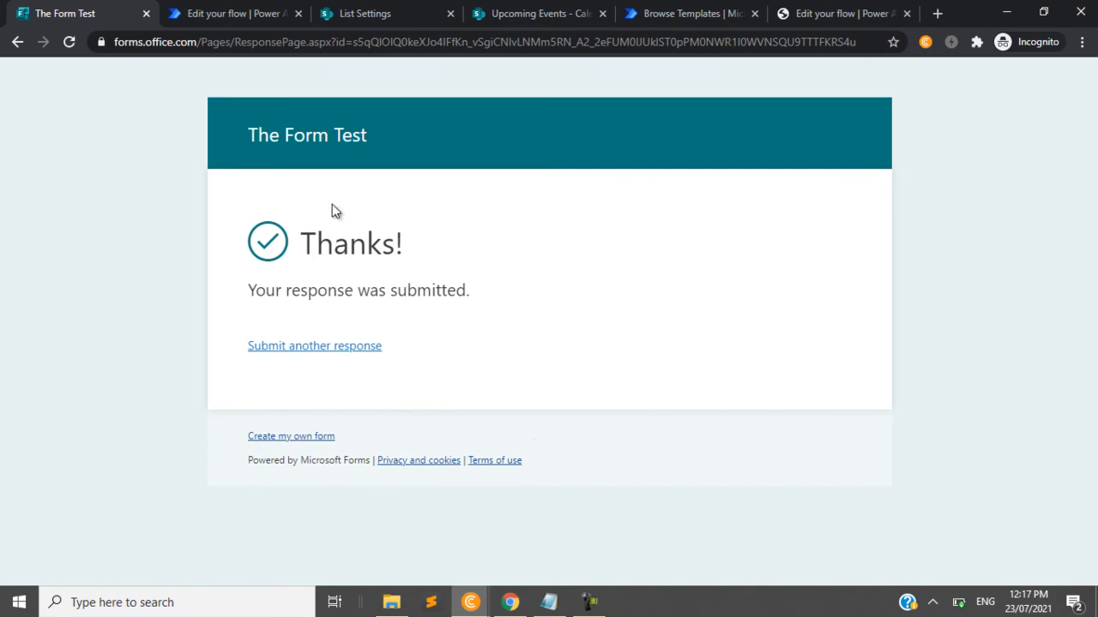
- Return to the Power Automate test run and examine the Apply to each loop and the new response trigger details
left_click(238, 12)
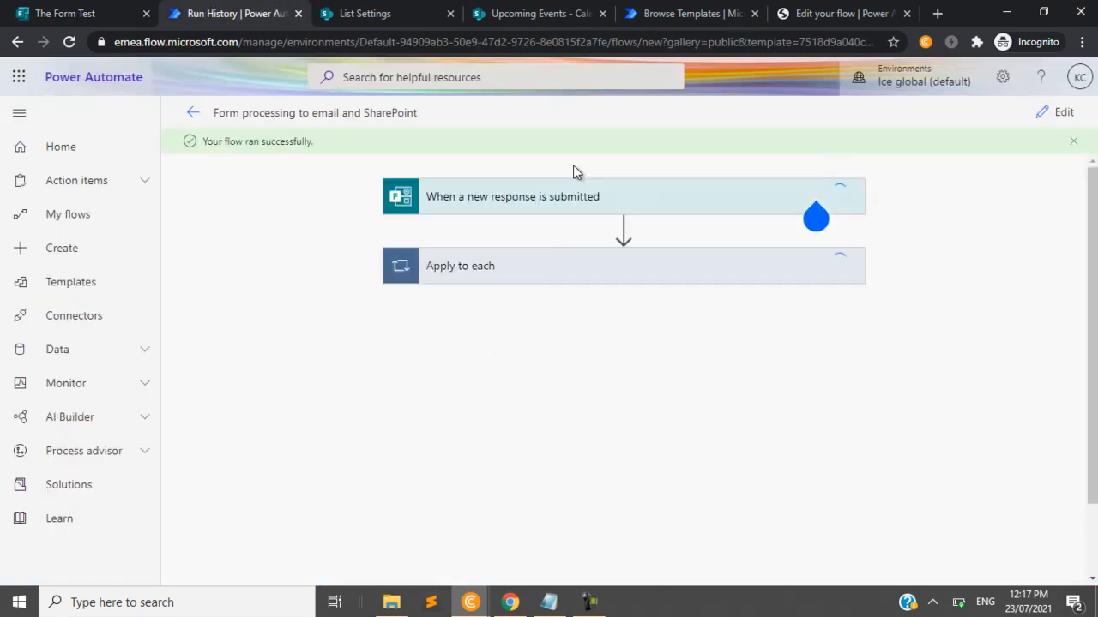
left_click(644, 268)
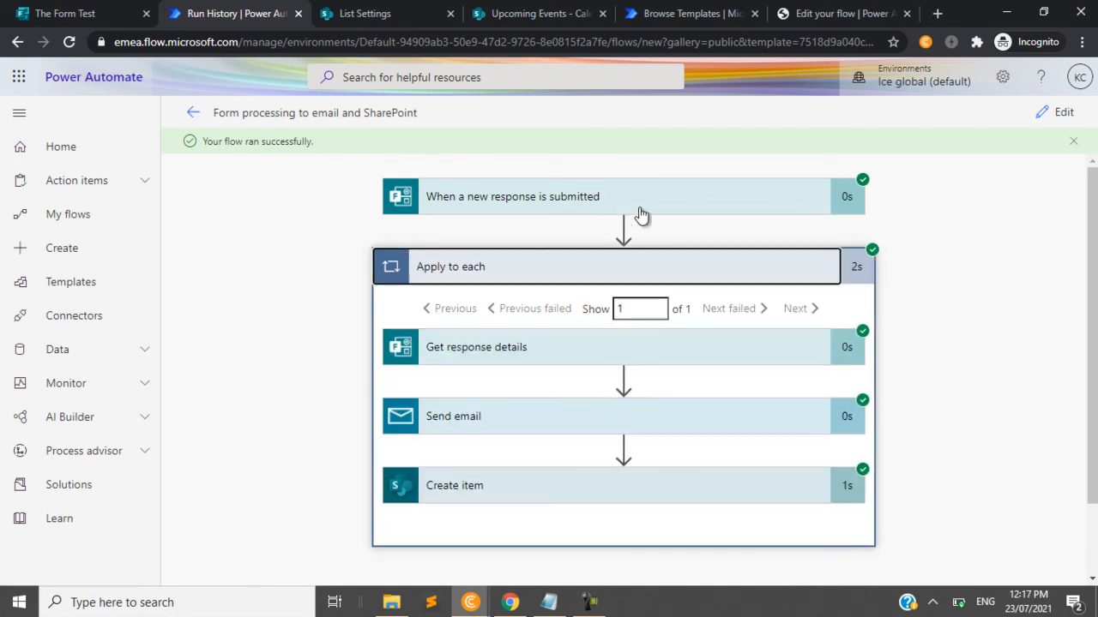
left_click(641, 213)
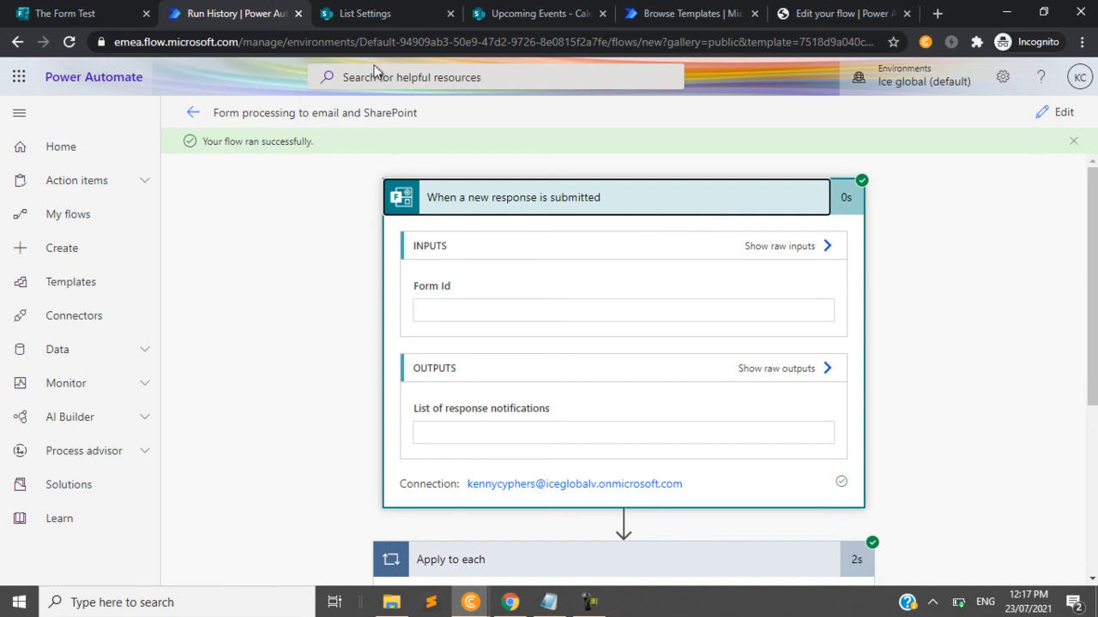
- Switch to SharePoint, open the Primary list of the SharePoint Test site, and select the newest item to check the submitted response
left_click(379, 7)
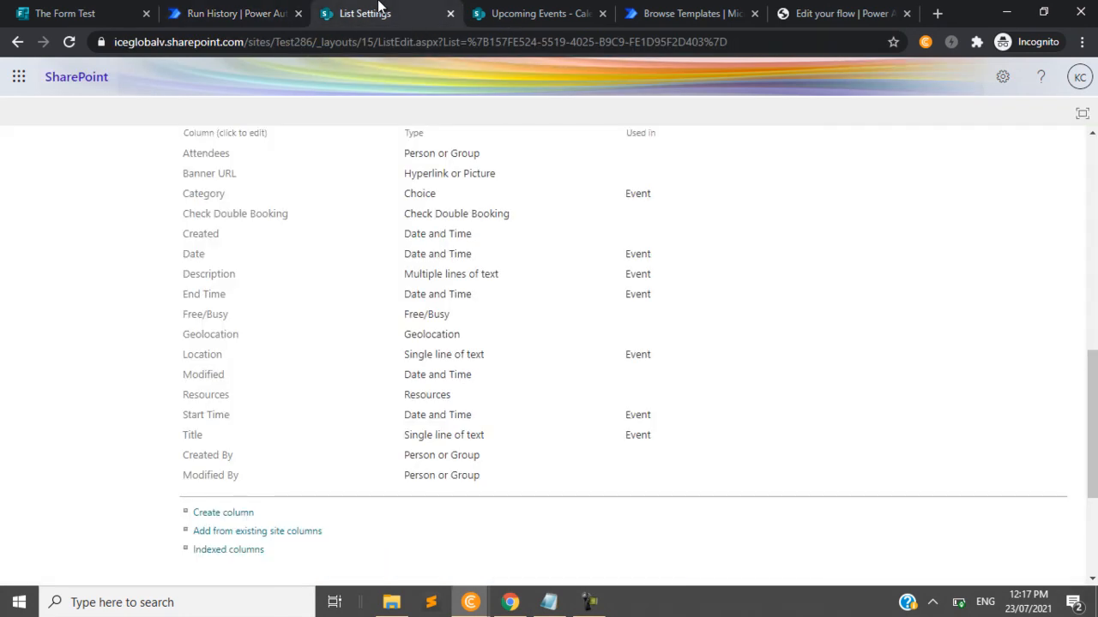
left_click(98, 85)
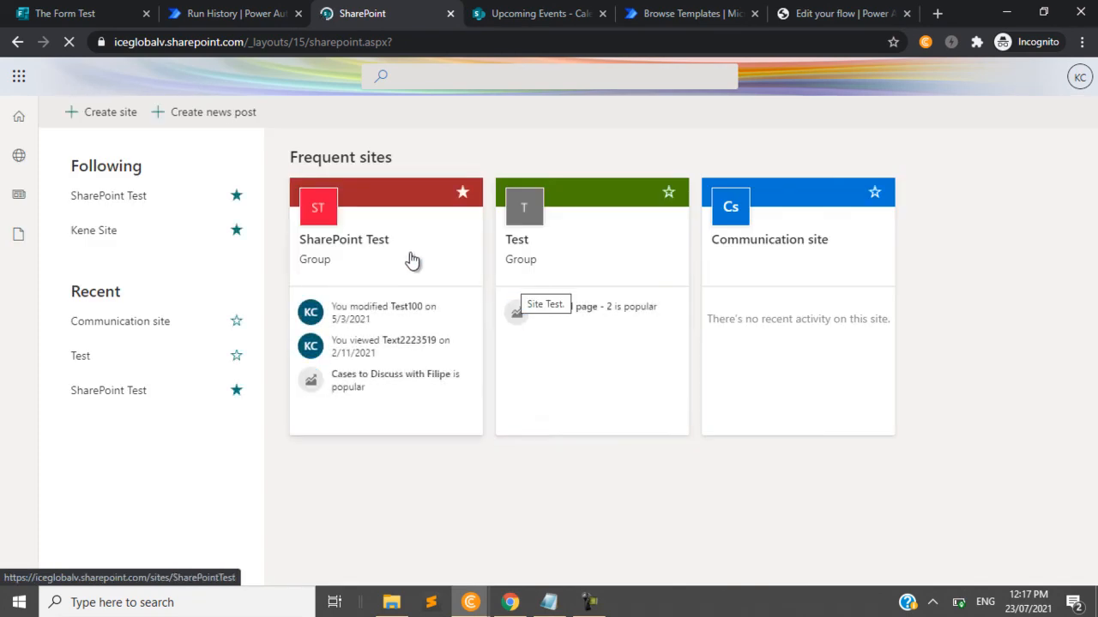
left_click(412, 264)
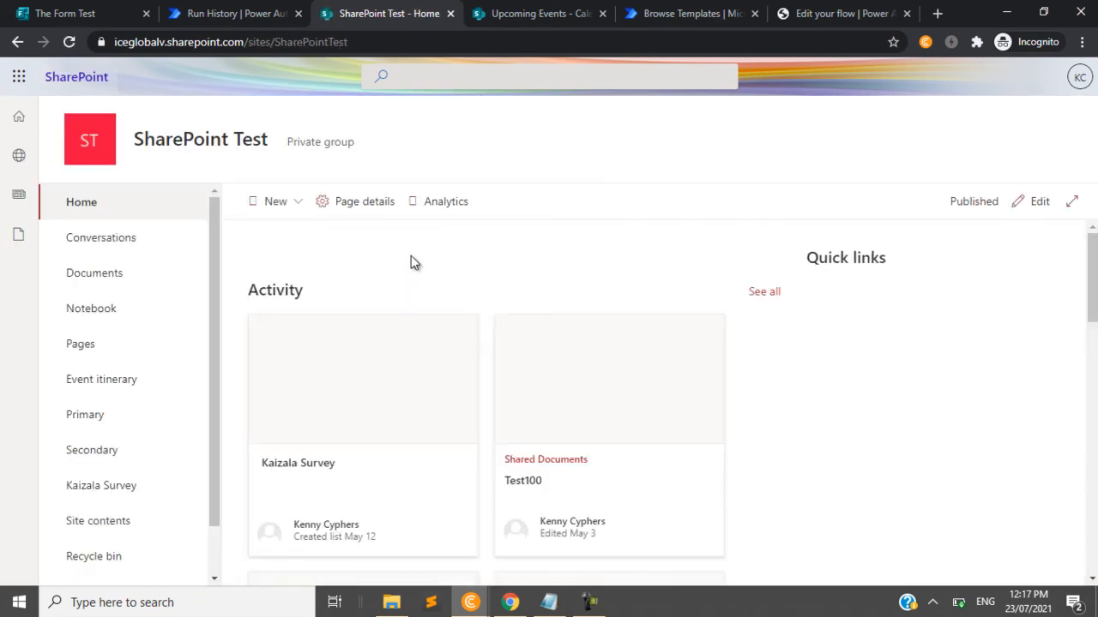
left_click(81, 423)
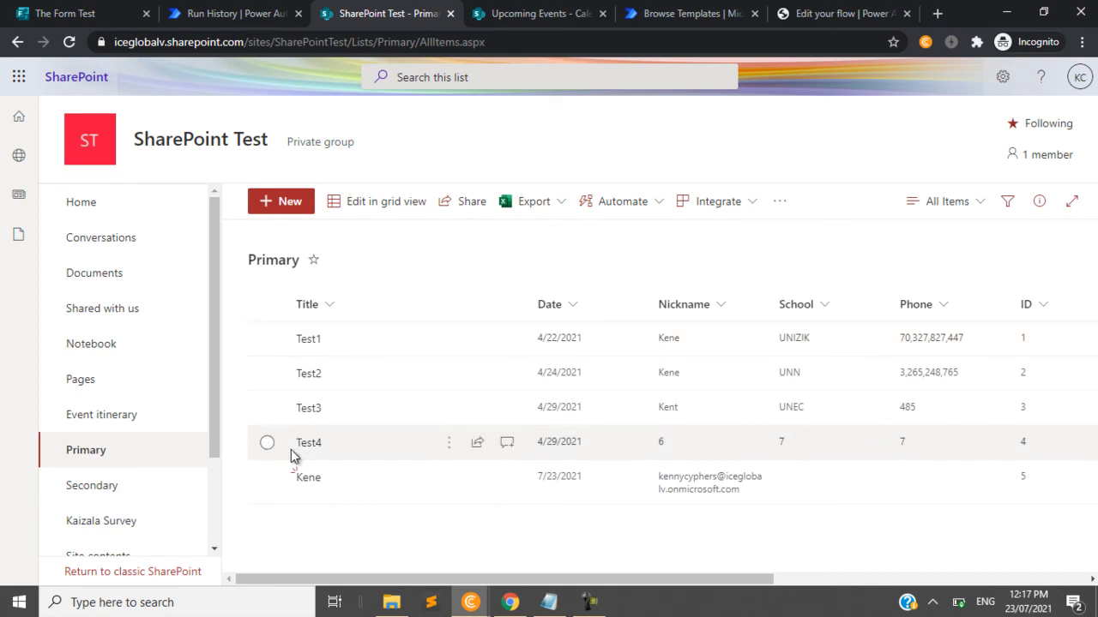
left_click(266, 480)
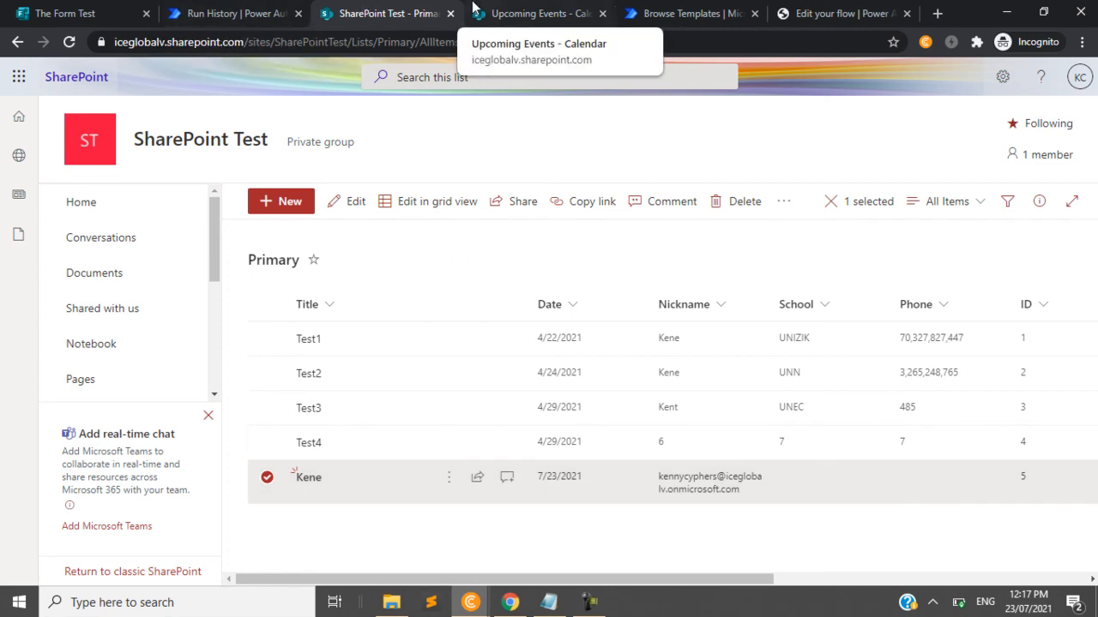
- Switch from the Power Automate run to Outlook and open the Form Input email in the inbox to check the response details
left_click(215, 10)
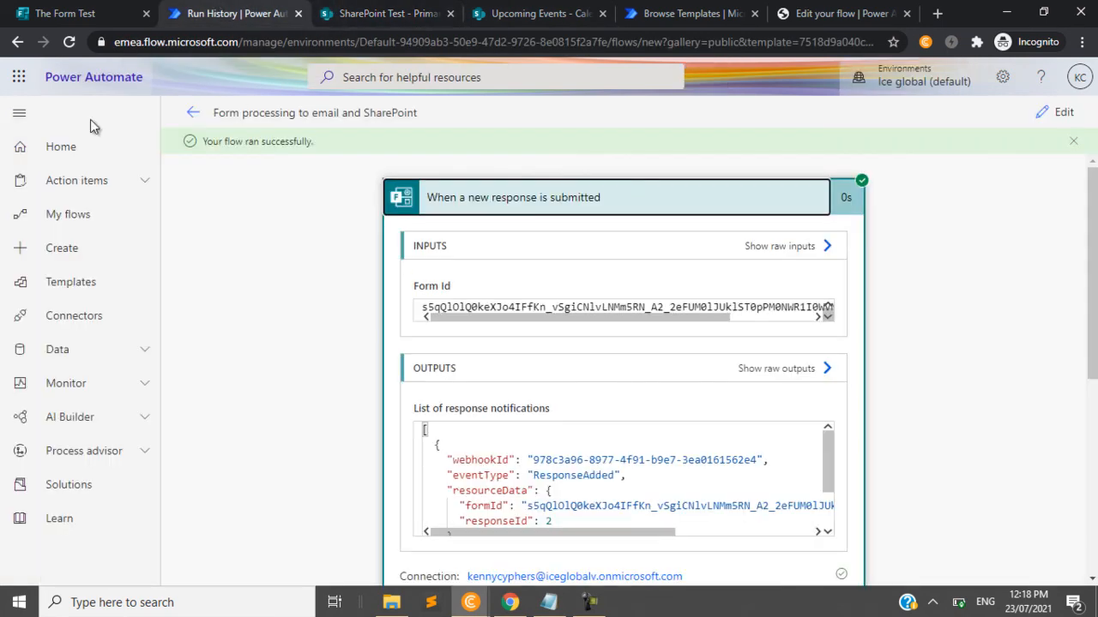
left_click(24, 82)
left_click(72, 12)
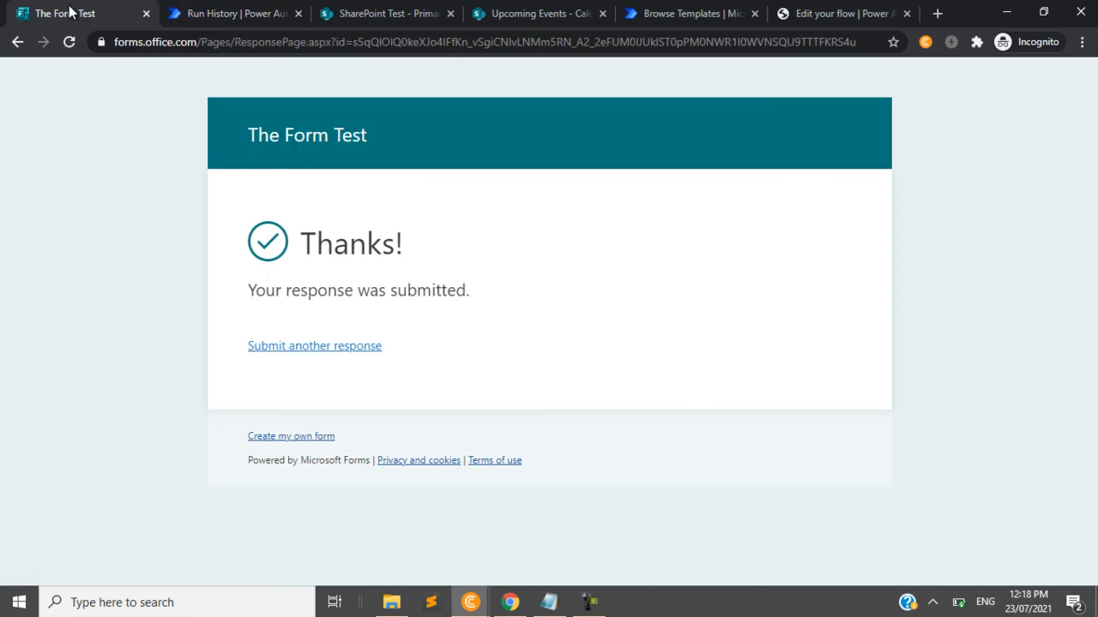
left_click(234, 11)
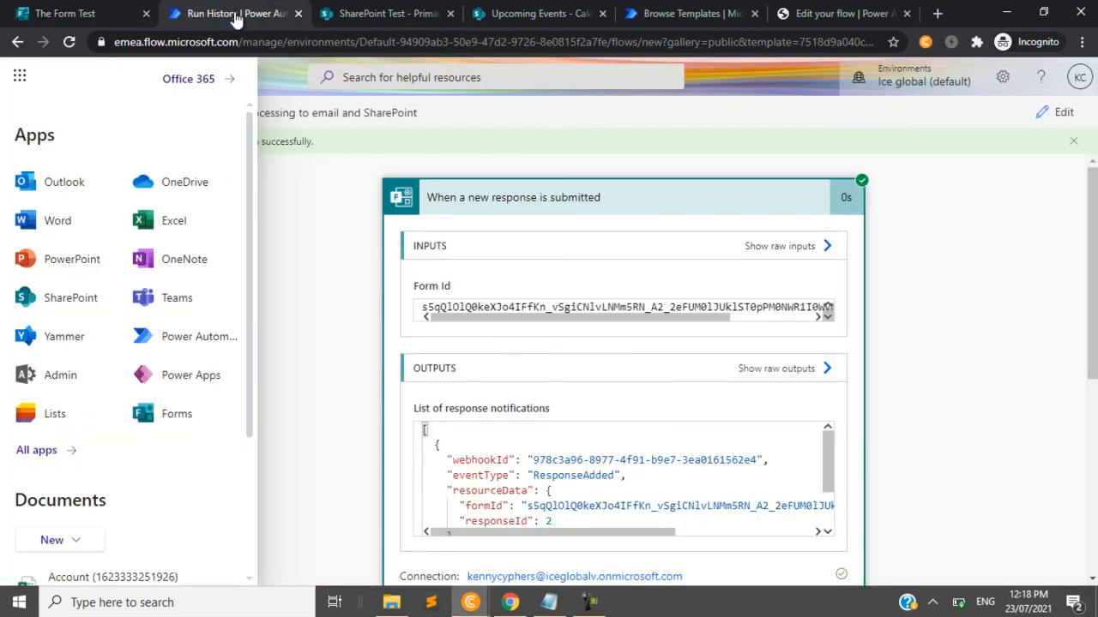
left_click(86, 184)
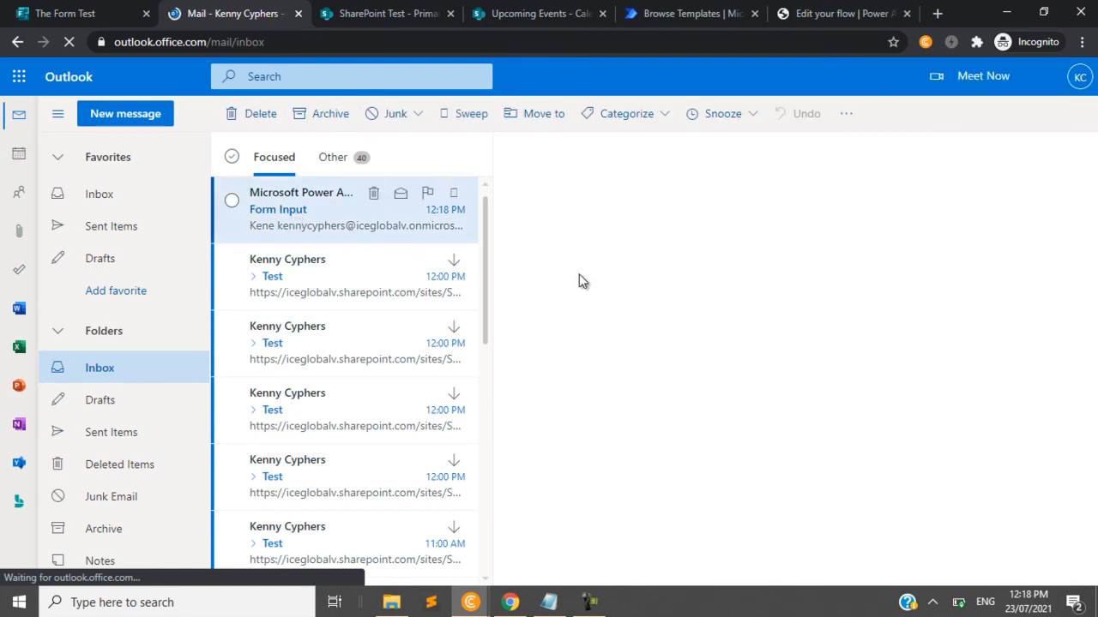
left_click(349, 221)
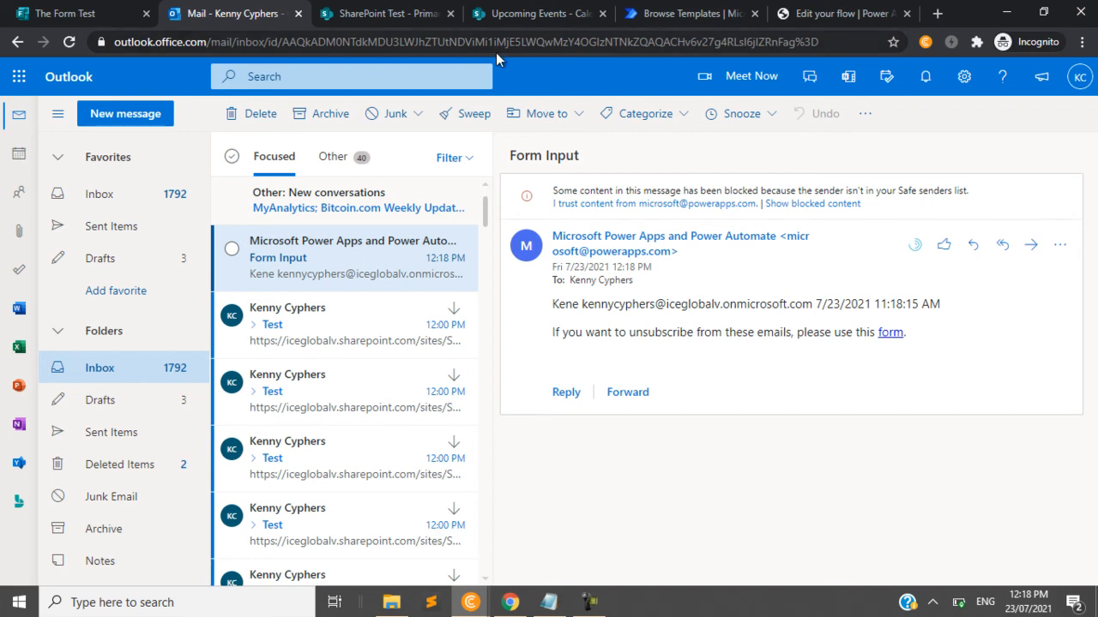
left_click(433, 7)
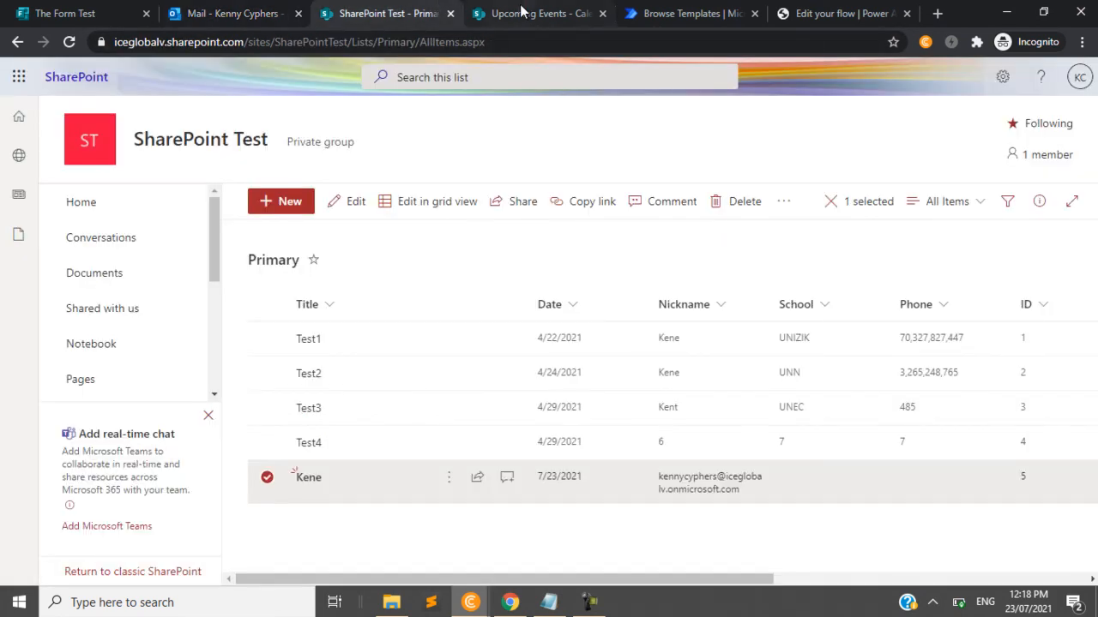
left_click(637, 7)
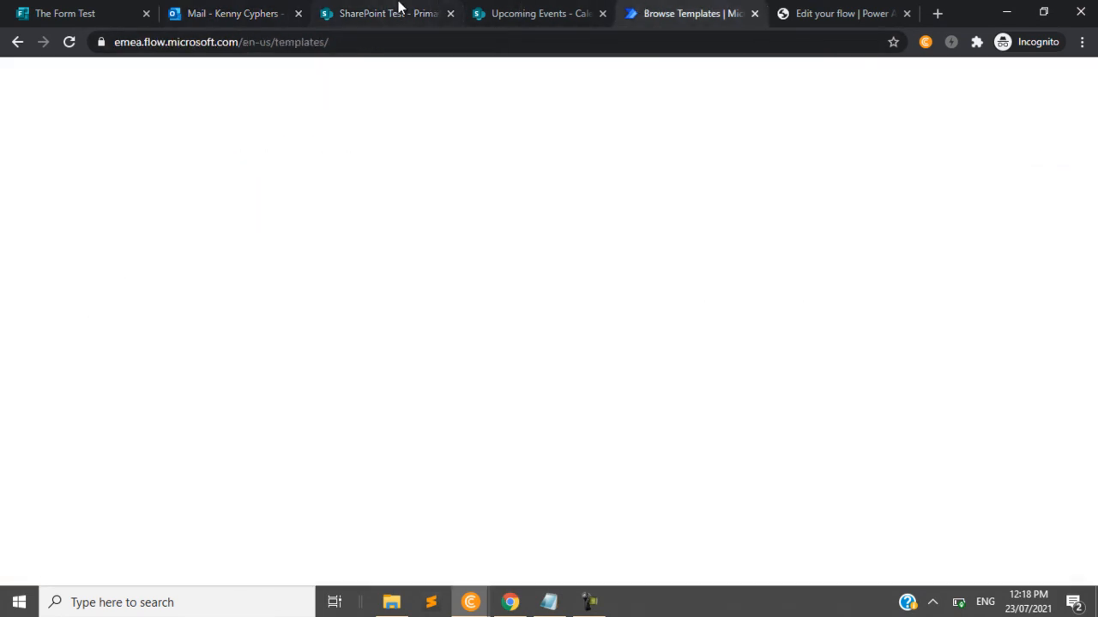